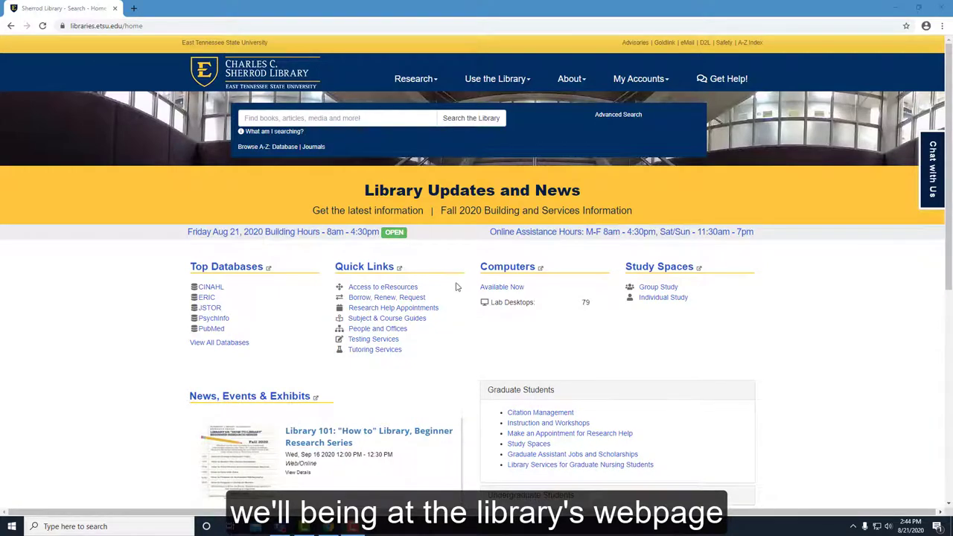
# Step: Open Opposing Viewpoints in Context from the A-Z databases under O and browse its issues
pyautogui.click(244, 147)
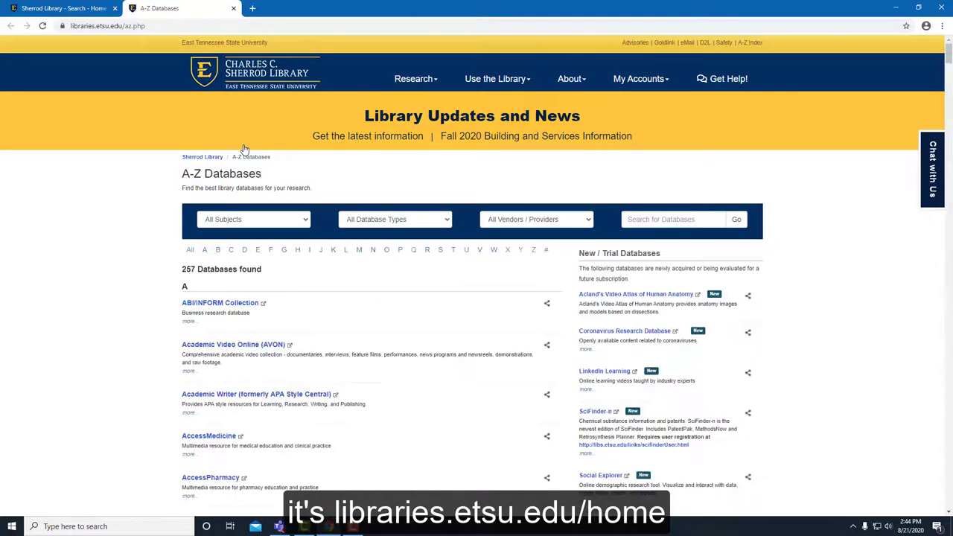
pyautogui.click(387, 253)
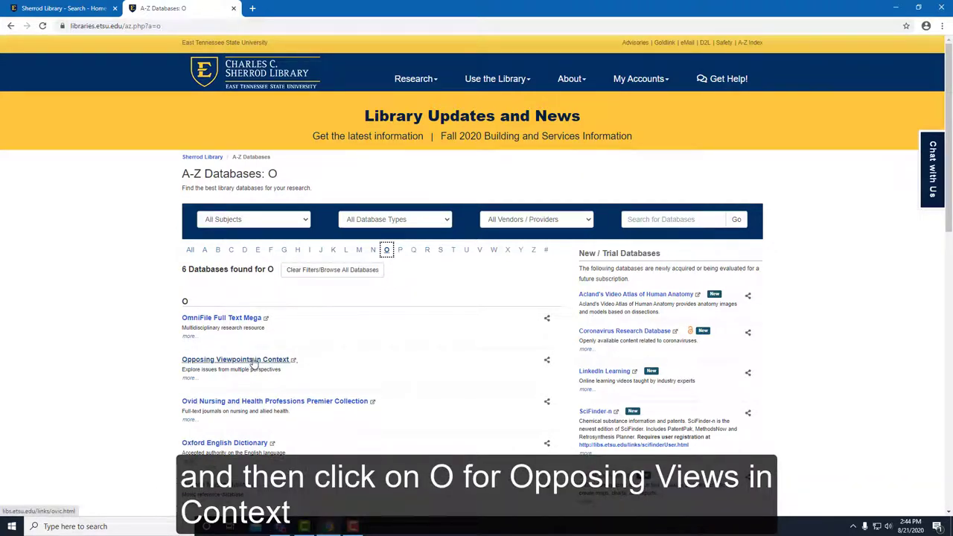
pyautogui.click(254, 362)
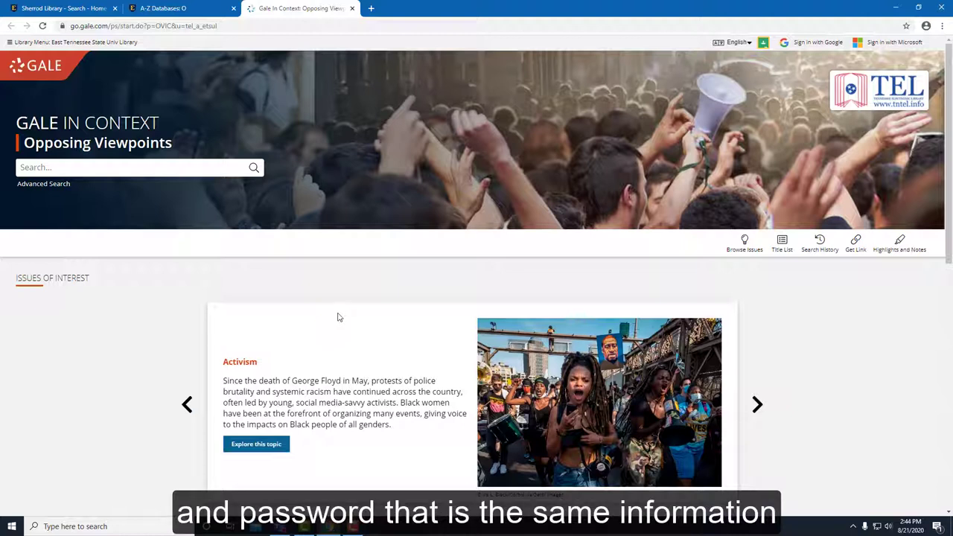
pyautogui.click(739, 250)
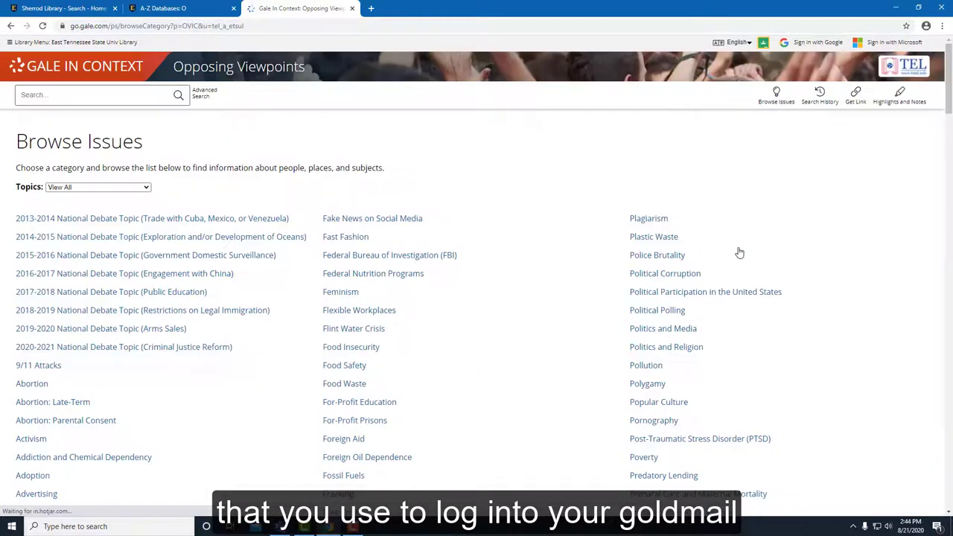
# Step: Open the Rap and Hip-Hop Music topic and show its 47 Viewpoints results
pyautogui.scroll(-5, 837, 248)
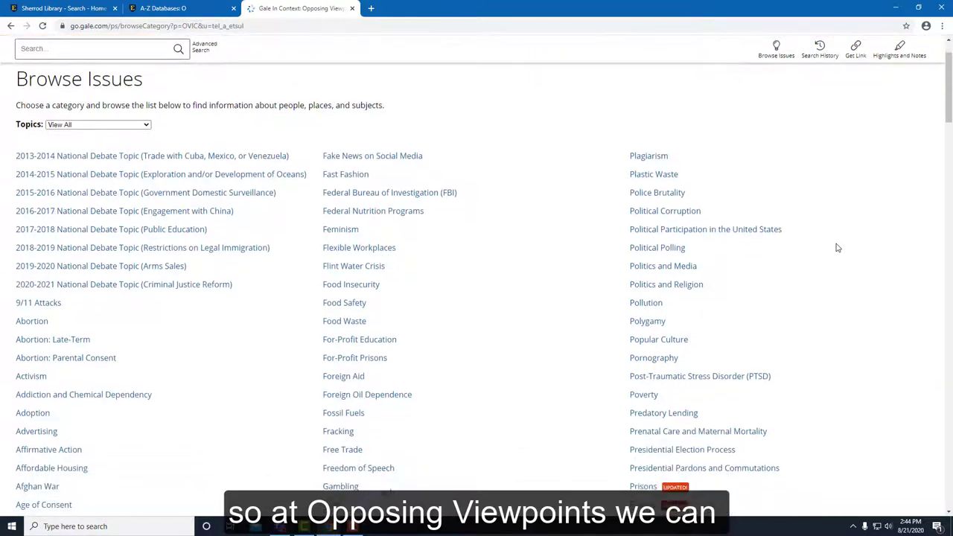
pyautogui.scroll(-4, 837, 248)
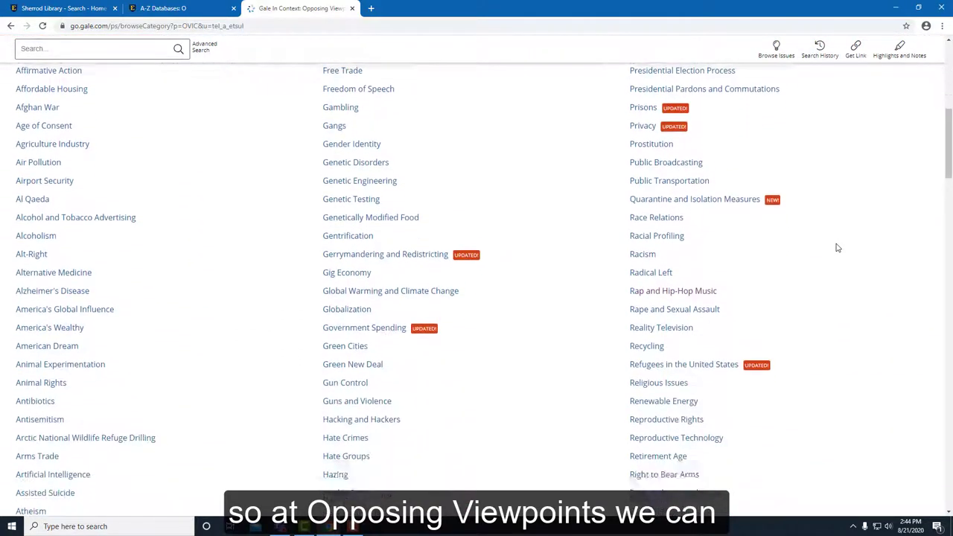
pyautogui.scroll(-1, 837, 248)
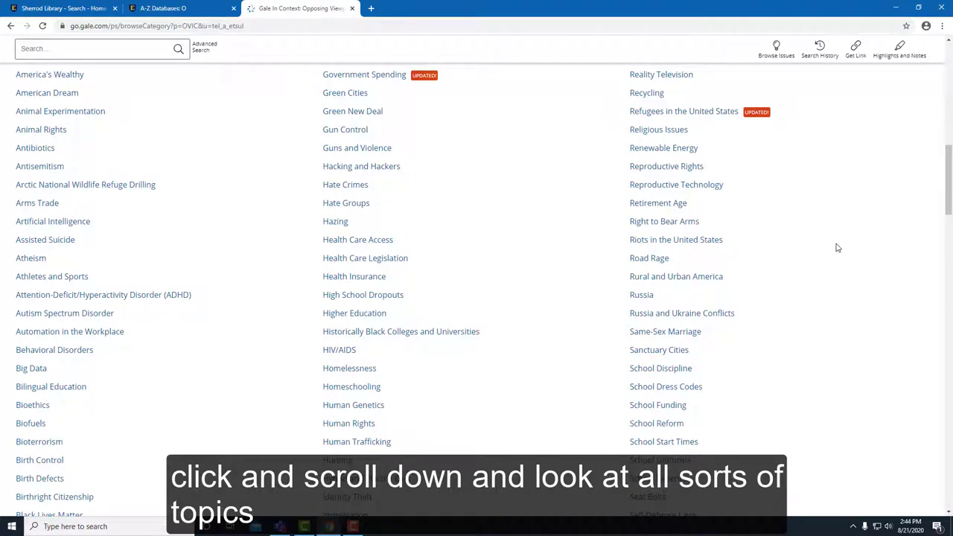
pyautogui.scroll(-2, 837, 248)
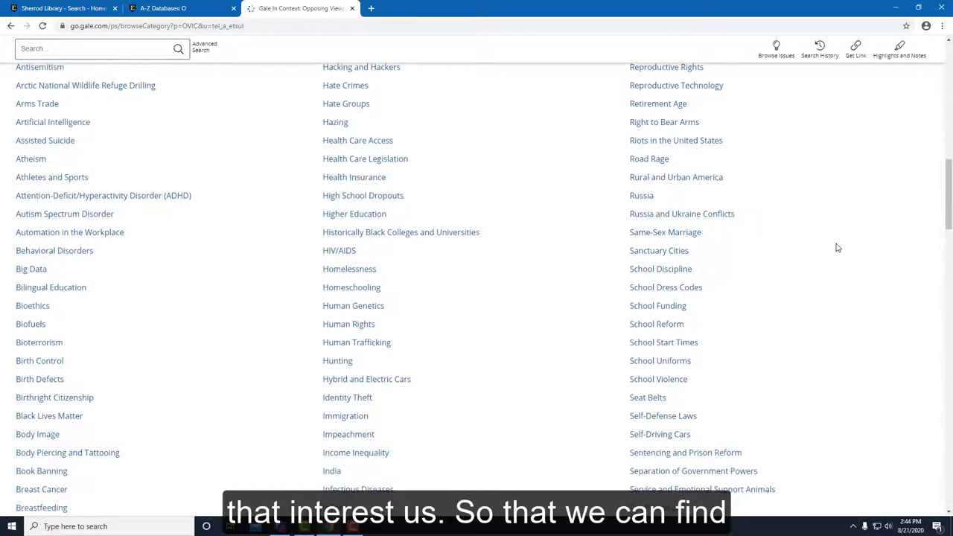
pyautogui.scroll(3, 837, 248)
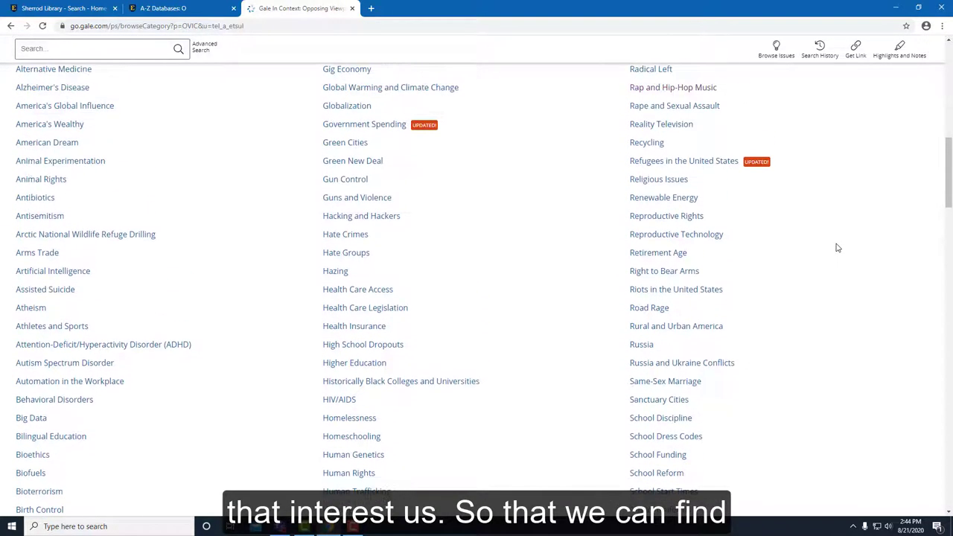
pyautogui.click(698, 136)
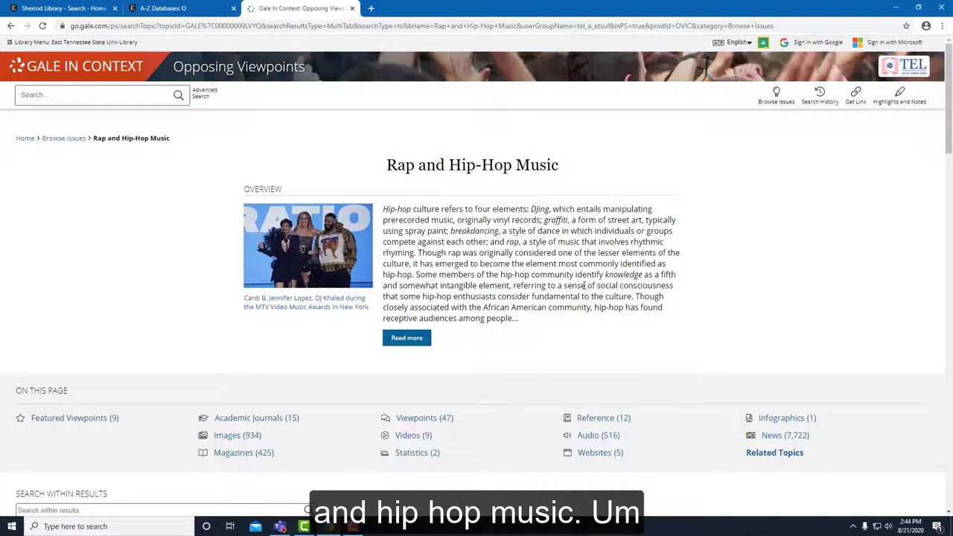
pyautogui.scroll(-1, 566, 220)
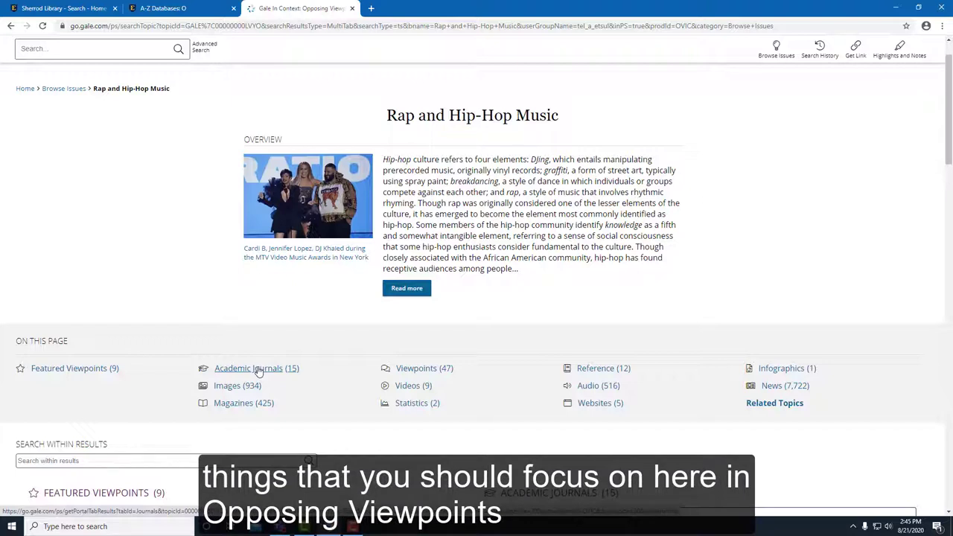
pyautogui.click(407, 370)
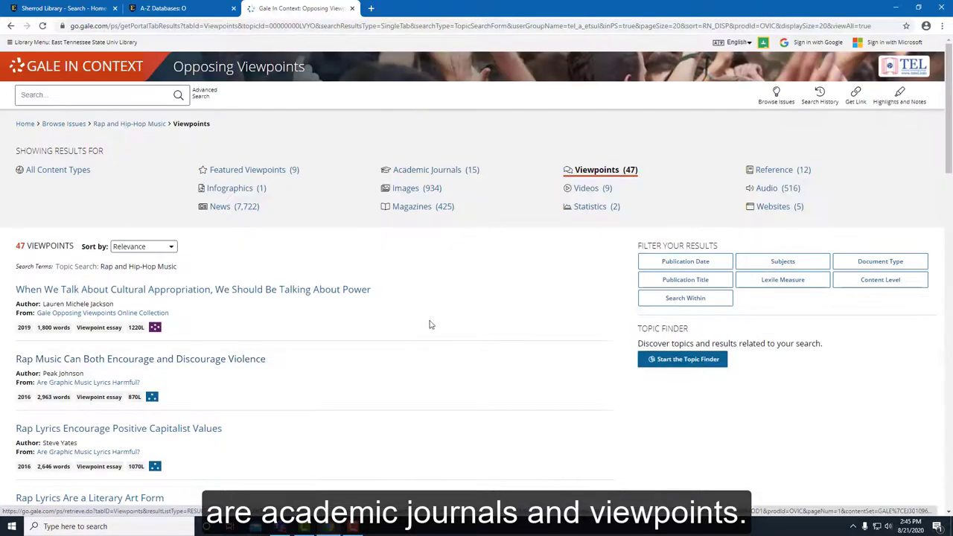
# Step: Scroll through the 47 Rap and Hip-Hop Music viewpoint essays
pyautogui.scroll(-2, 430, 325)
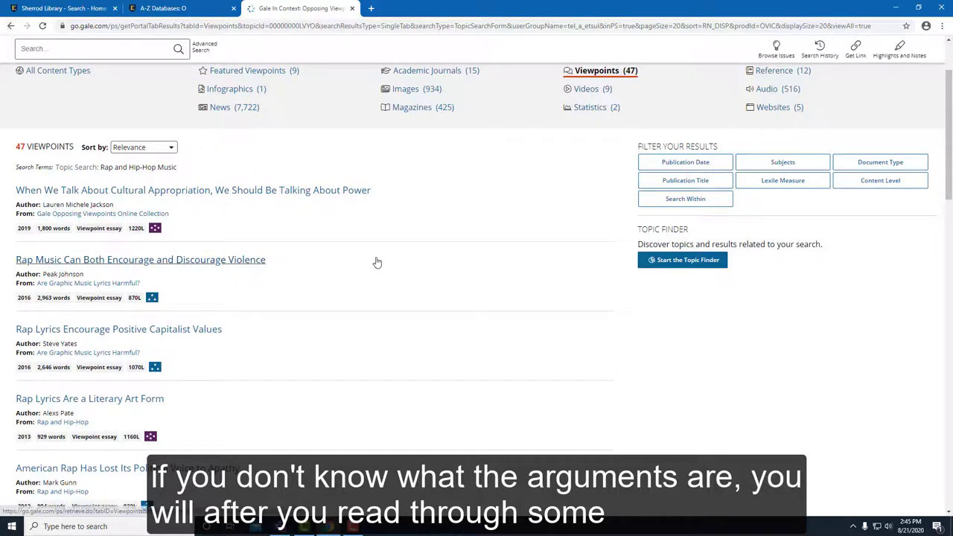
pyautogui.scroll(2, 402, 275)
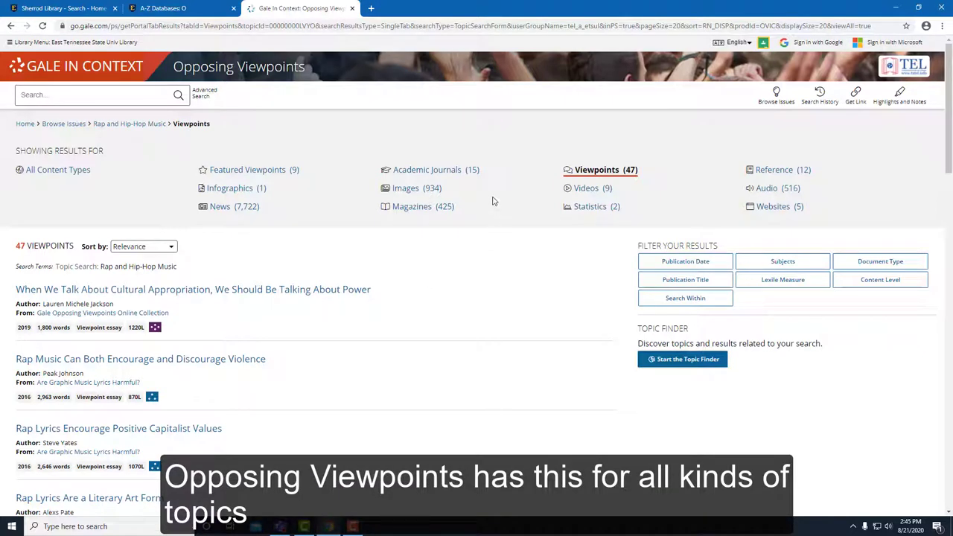
# Step: Switch to the 15 Academic Journals results and scroll through the whole list
pyautogui.click(449, 171)
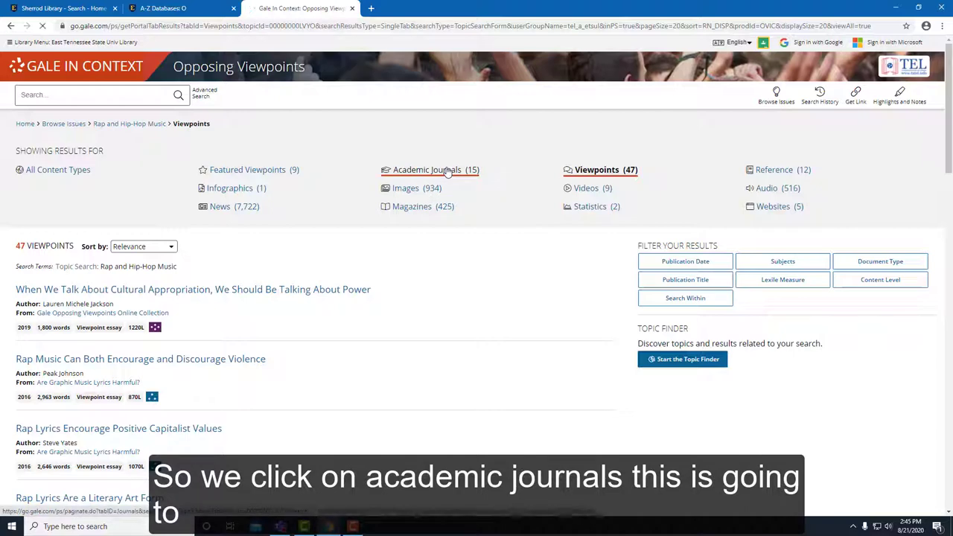
pyautogui.scroll(-3, 455, 188)
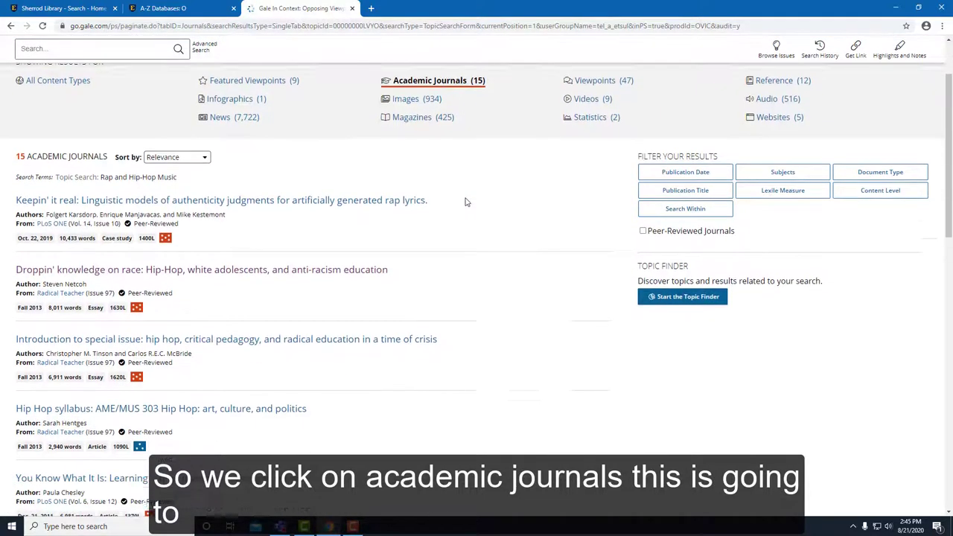
pyautogui.scroll(-3, 479, 206)
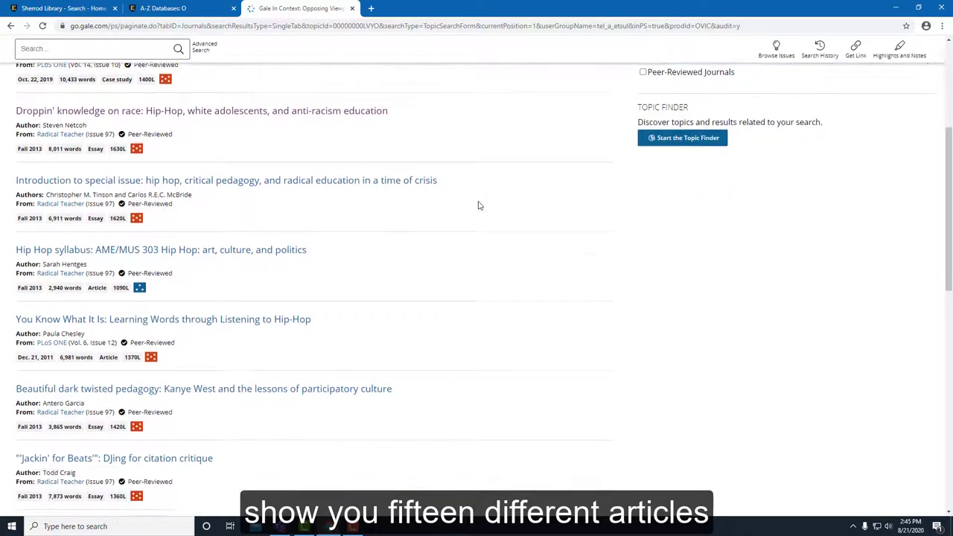
pyautogui.scroll(-3, 479, 206)
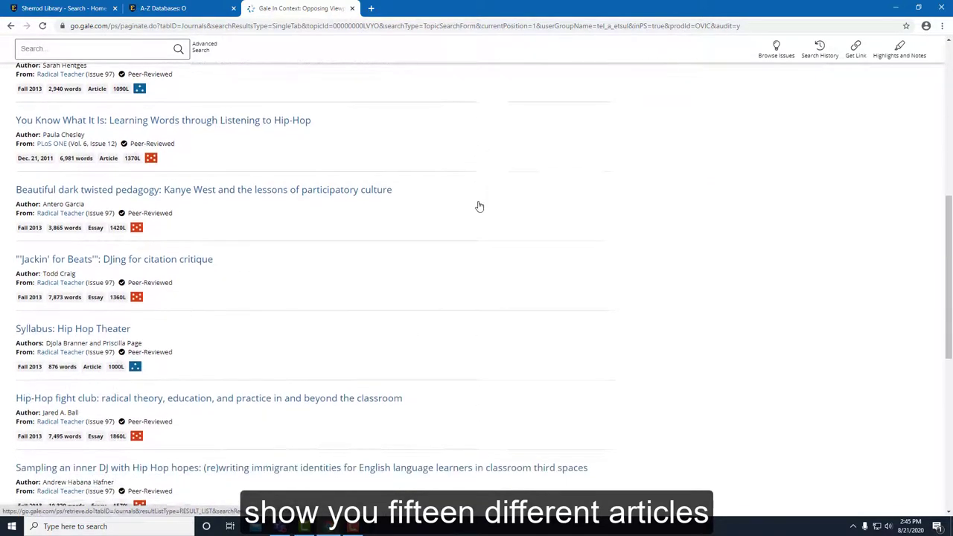
pyautogui.scroll(-3, 477, 205)
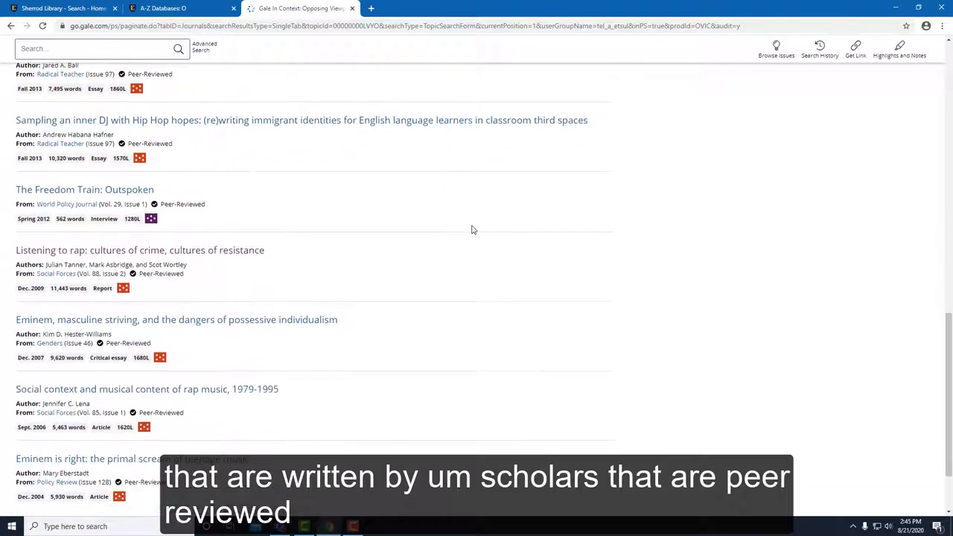
pyautogui.scroll(-2, 472, 230)
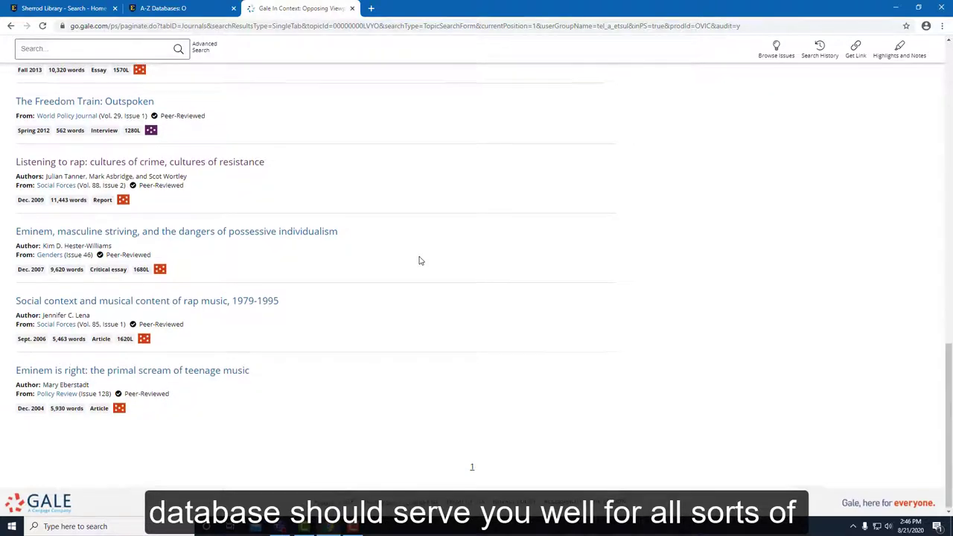
pyautogui.scroll(2, 419, 260)
pyautogui.scroll(6, 420, 261)
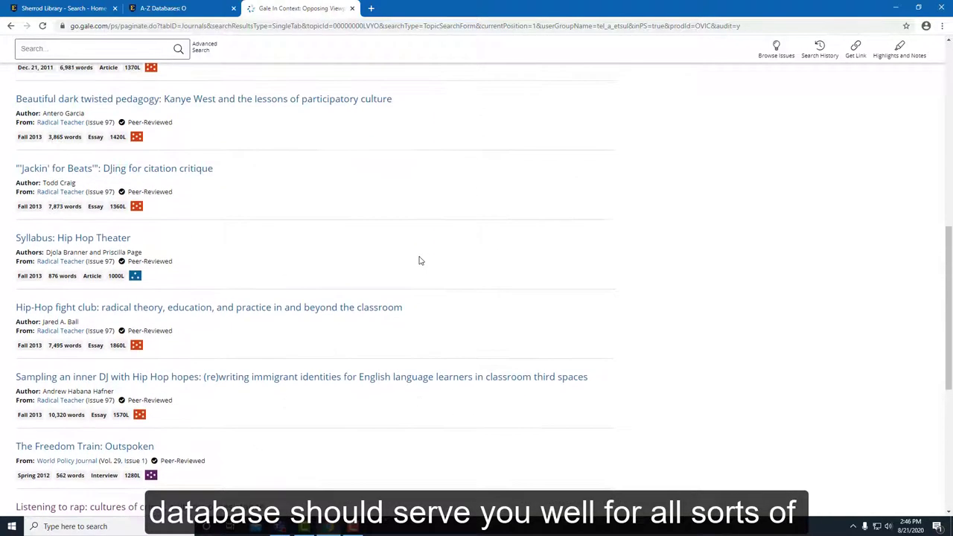
pyautogui.scroll(4, 420, 261)
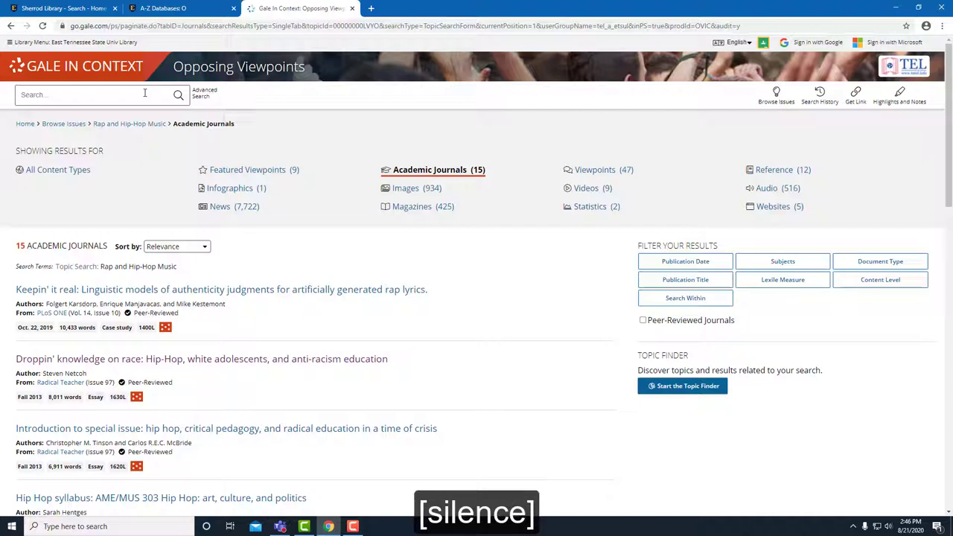
# Step: Close the Gale tab and open Humanities Full Text from the H databases
pyautogui.click(353, 9)
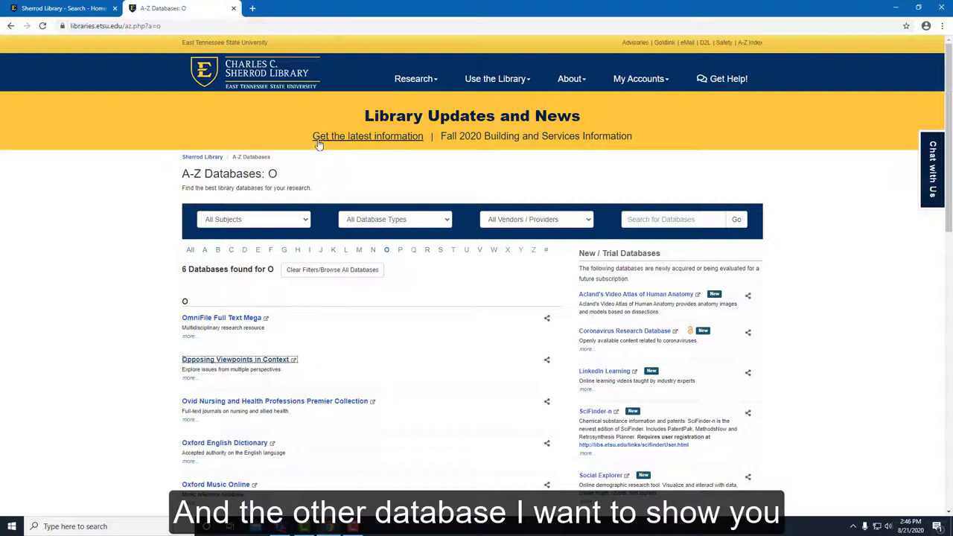
pyautogui.click(298, 251)
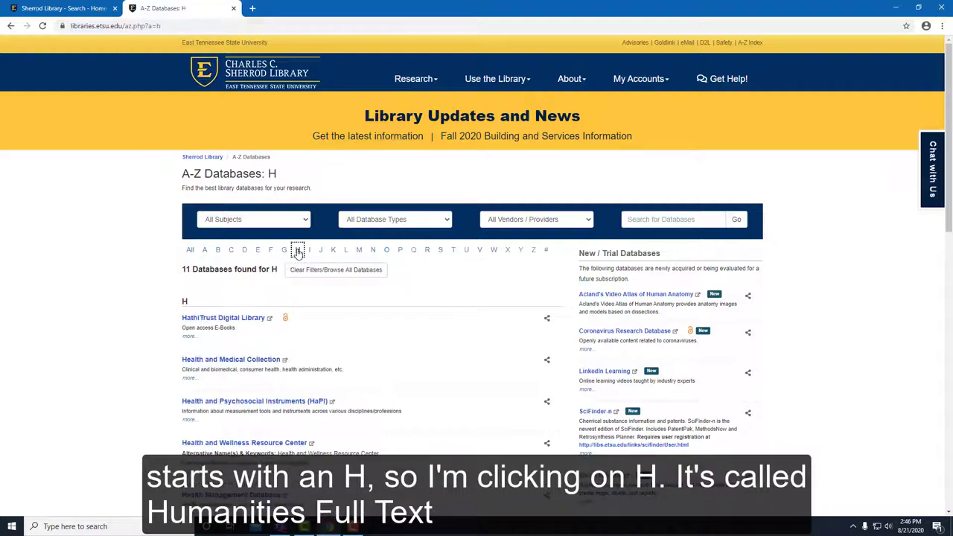
pyautogui.scroll(-3, 115, 283)
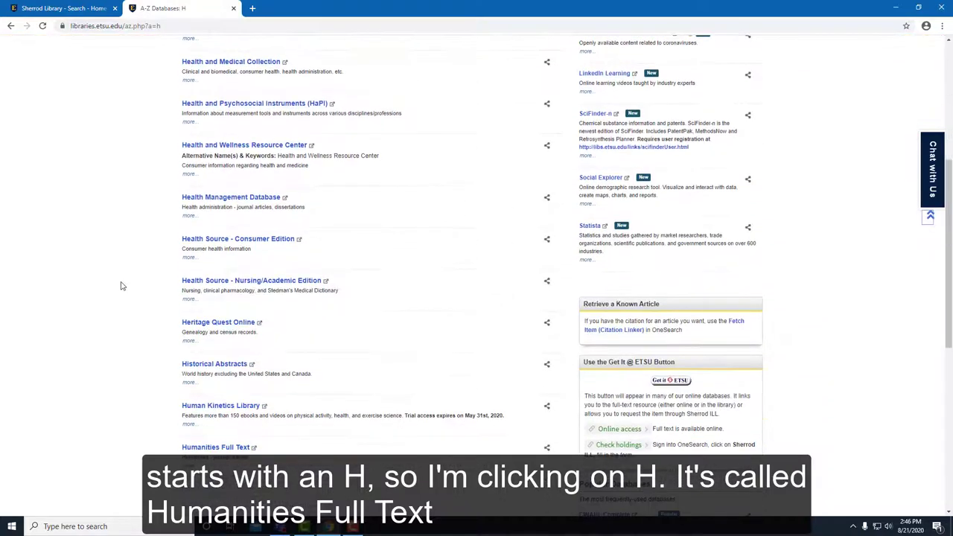
pyautogui.scroll(-1, 119, 283)
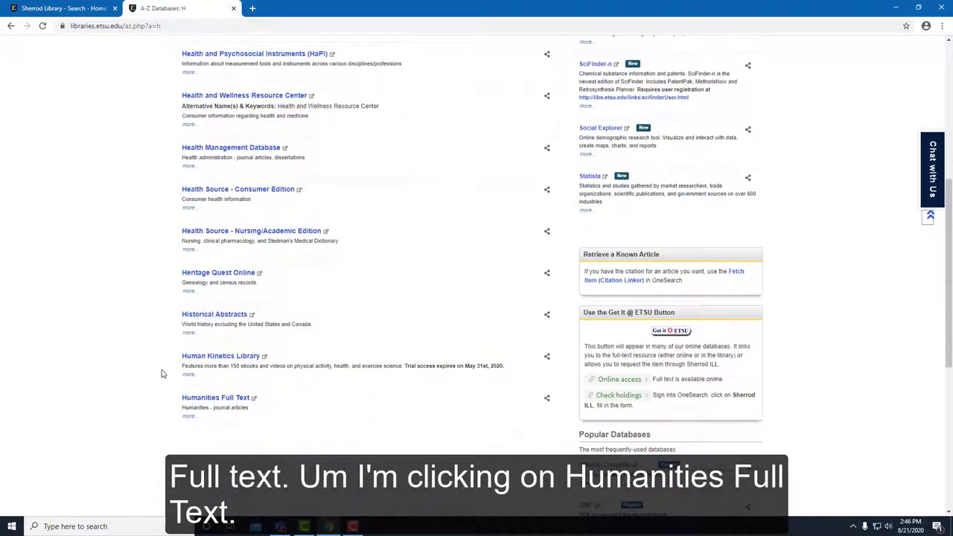
pyautogui.click(222, 399)
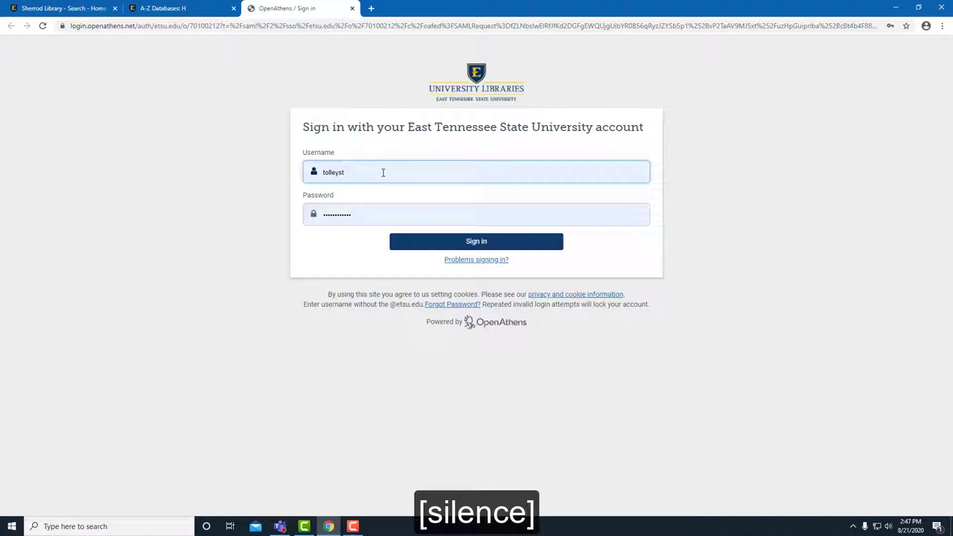
# Step: Sign in through OpenAthens with the university account to reach the Humanities Full Text Advanced Search
pyautogui.click(402, 242)
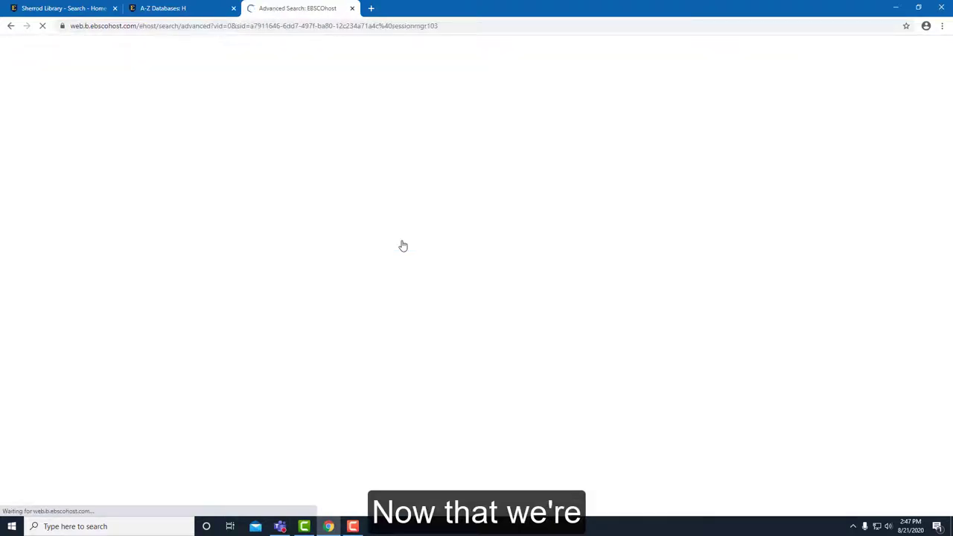
pyautogui.click(138, 89)
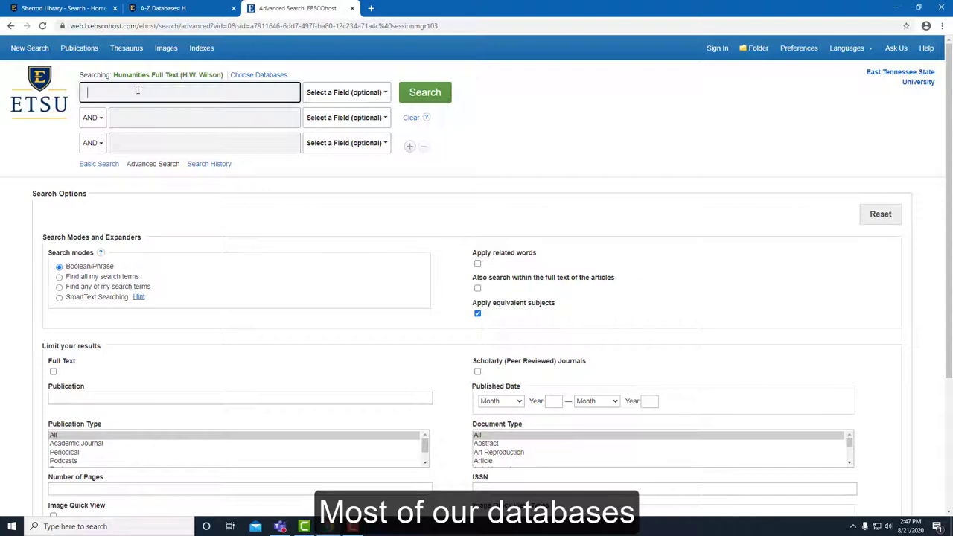
# Step: Search Humanities Full Text for 'hamilton' AND the suggested term 'rap music or hip hop'
pyautogui.write('hamilton')
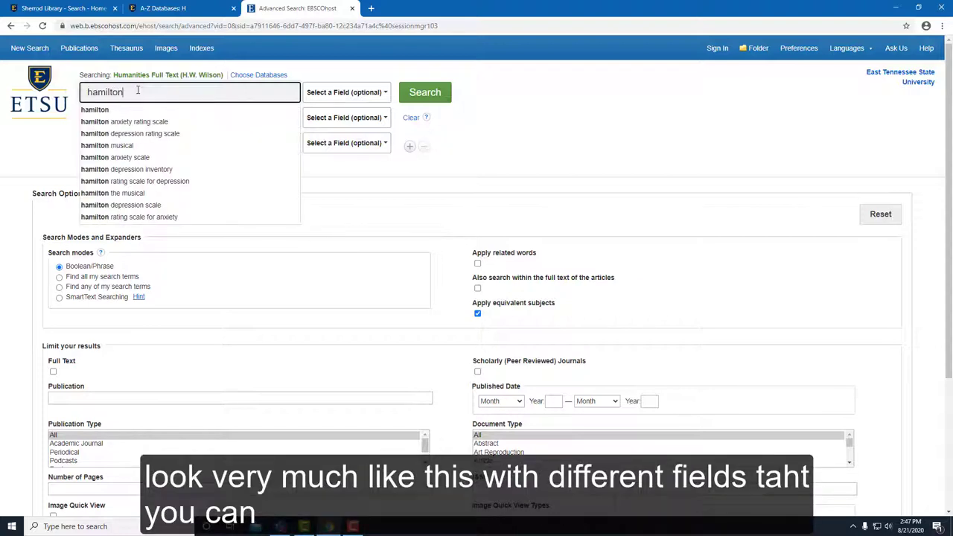
pyautogui.press('Tab')
pyautogui.press('Tab')
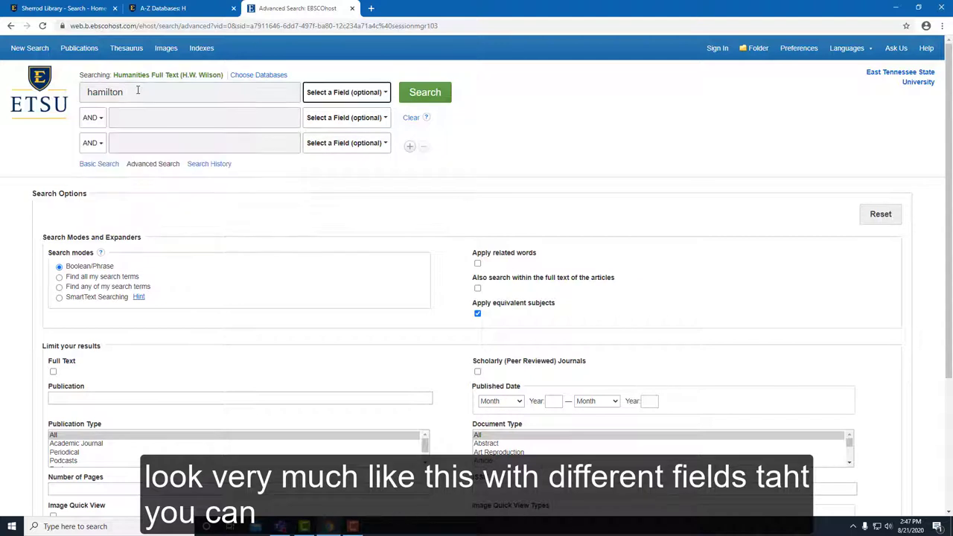
pyautogui.press('Tab')
pyautogui.write('"')
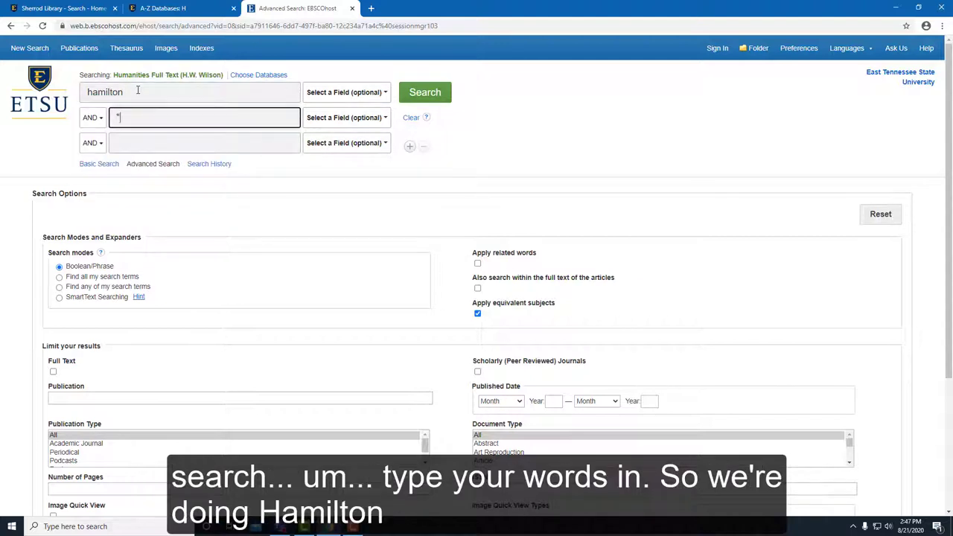
pyautogui.write('rape  mus')
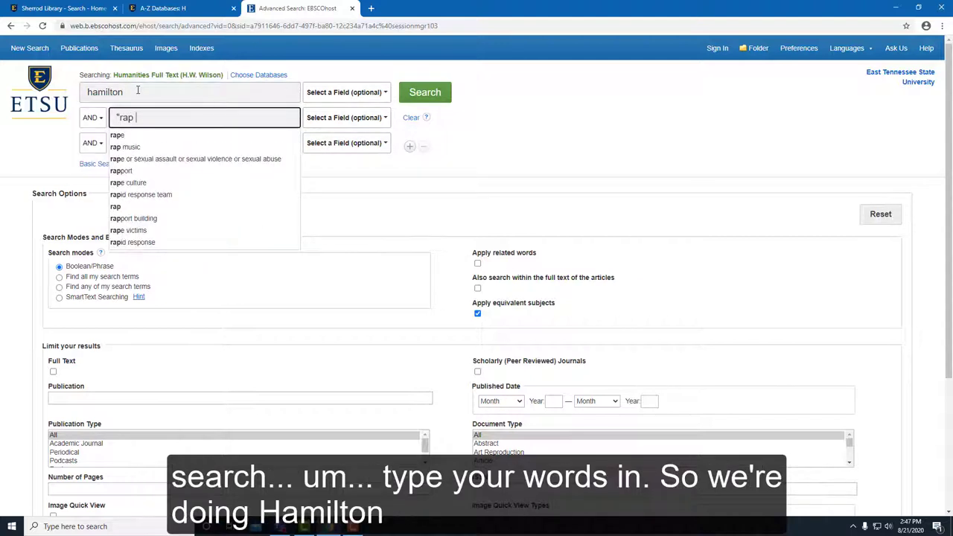
pyautogui.write('ic"')
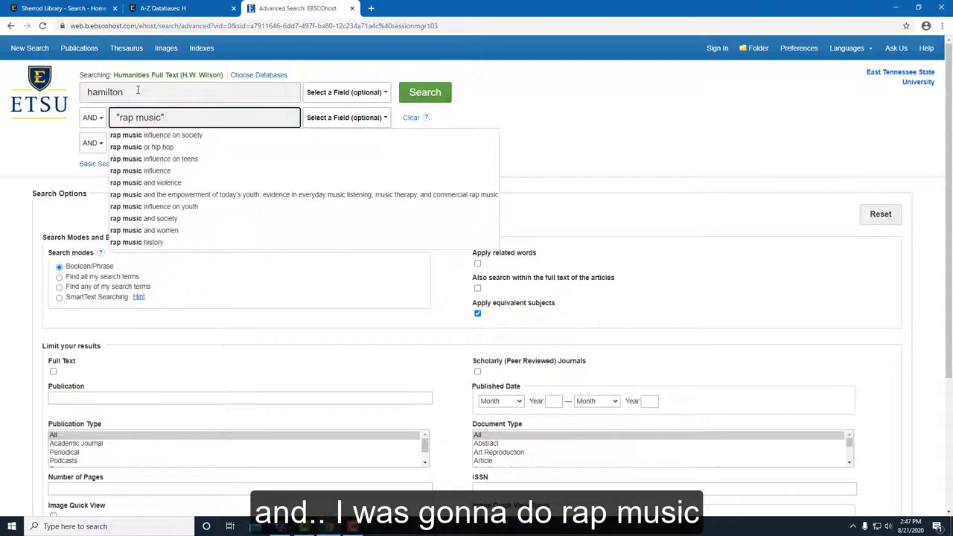
pyautogui.click(130, 148)
pyautogui.click(435, 99)
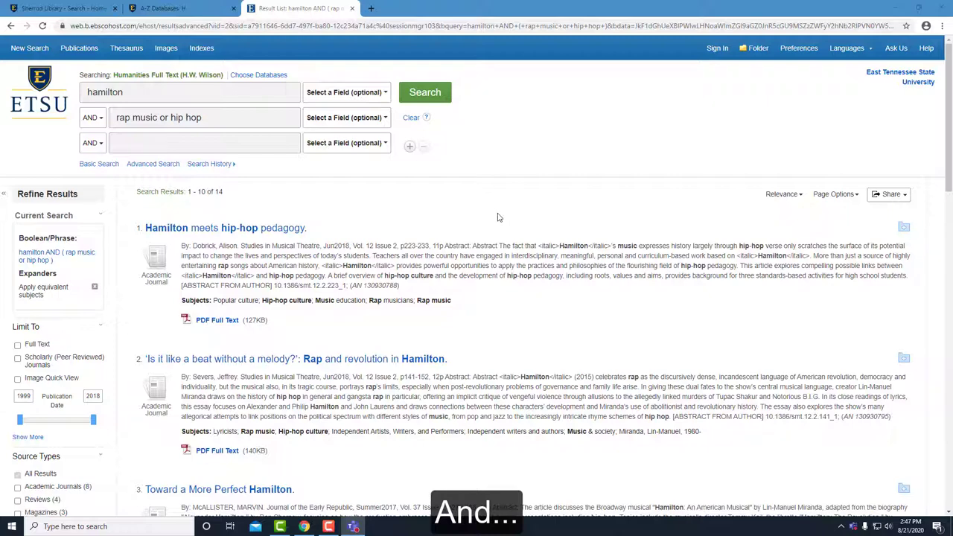
pyautogui.scroll(-2, 499, 217)
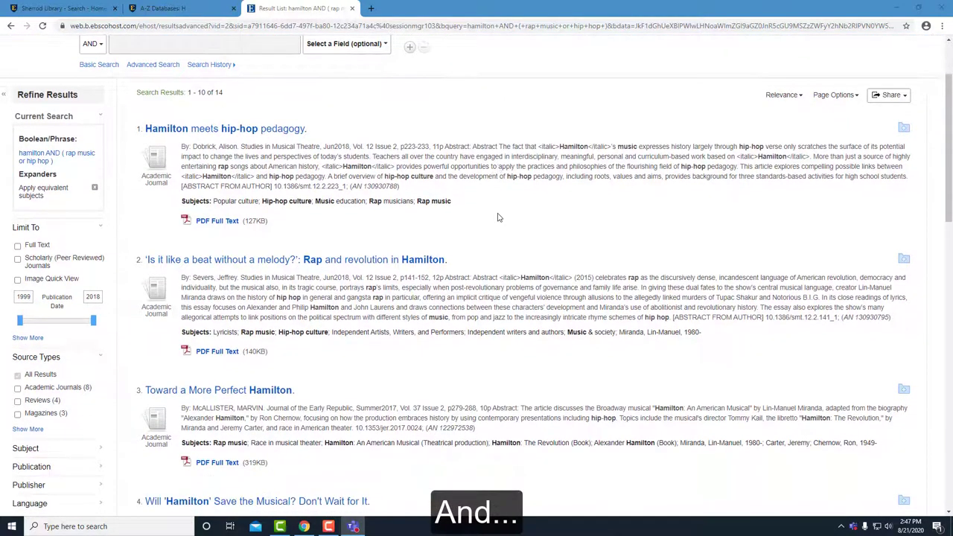
pyautogui.scroll(1, 499, 218)
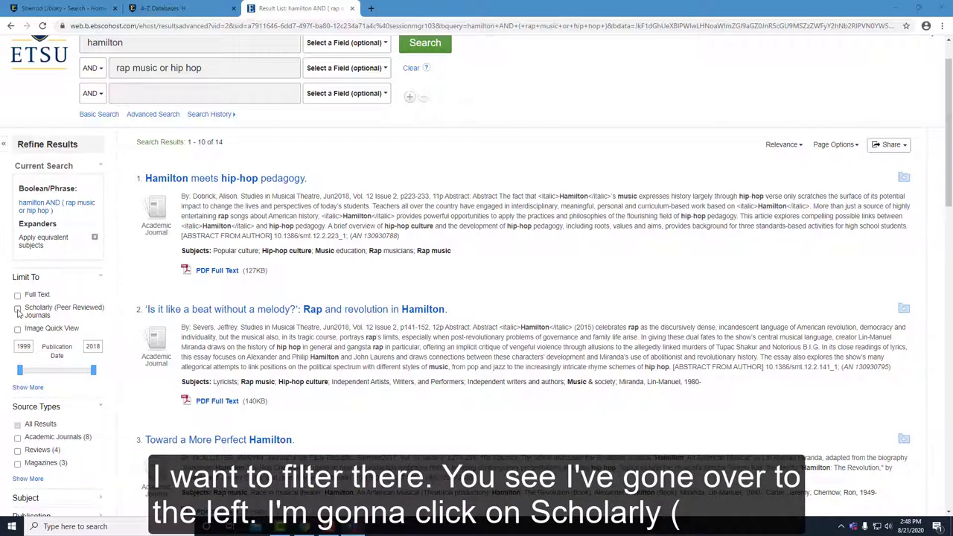
# Step: Limit the results to Scholarly (Peer Reviewed) Journals, leaving 10 results
pyautogui.click(17, 311)
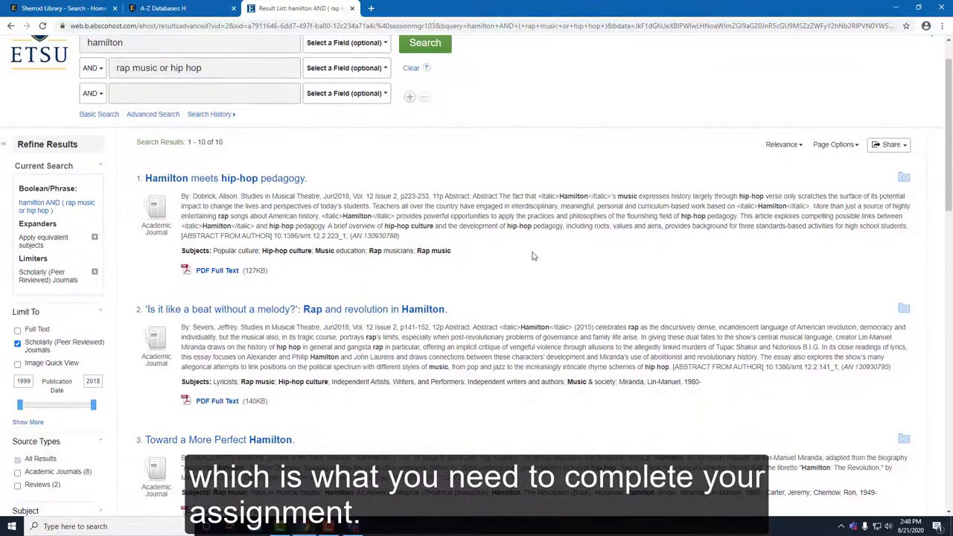
pyautogui.scroll(-1, 534, 256)
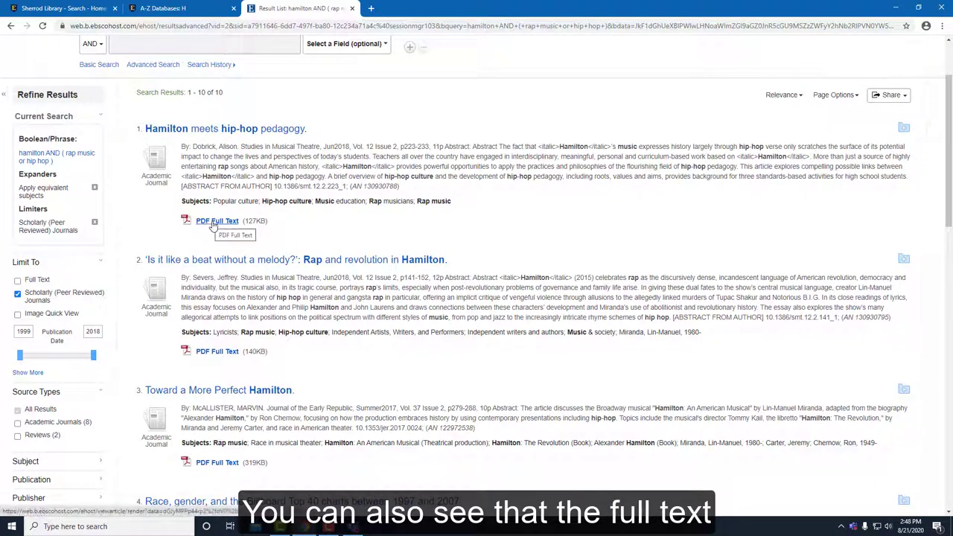
# Step: Open and scroll the PDF Full Text of 'Hamilton meets hip-hop pedagogy.' and show its print options
pyautogui.click(212, 226)
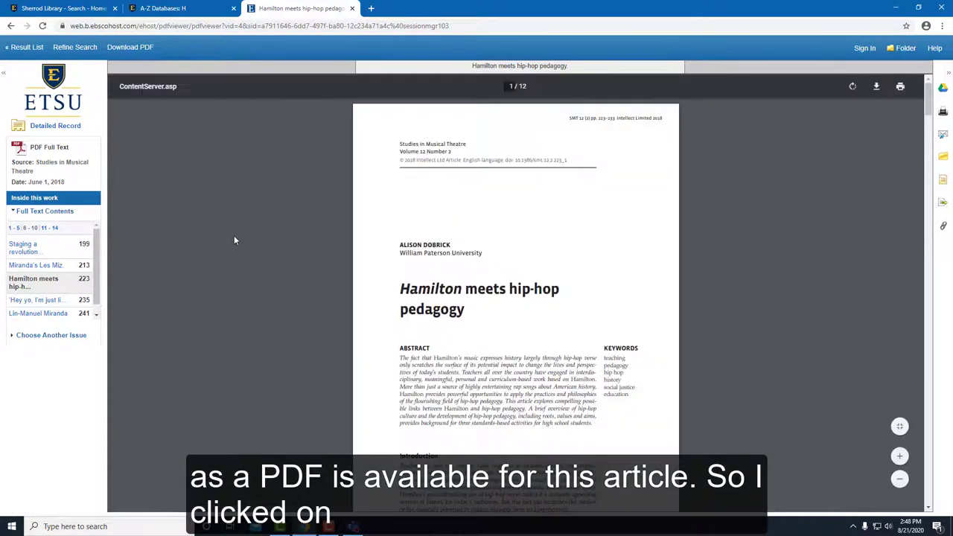
pyautogui.scroll(-5, 234, 238)
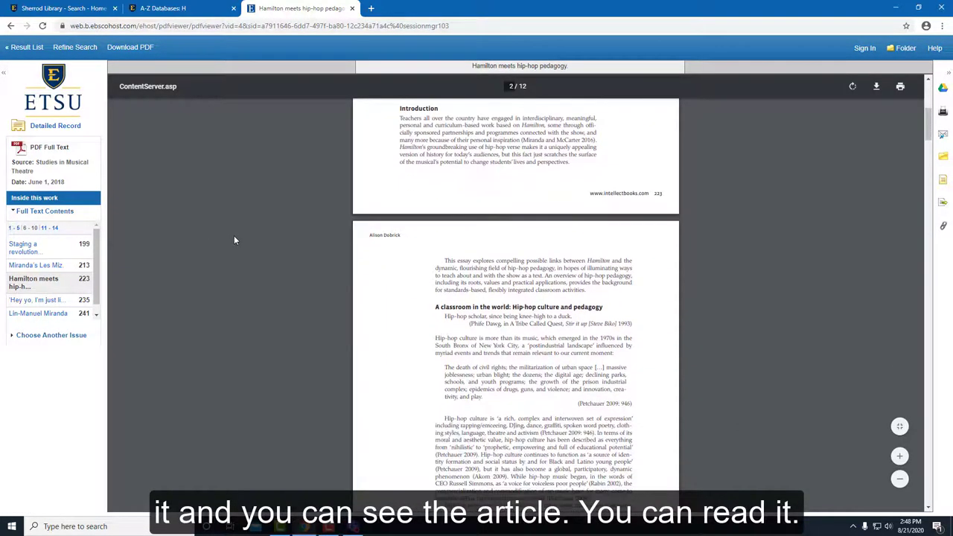
pyautogui.scroll(-3, 234, 236)
pyautogui.scroll(5, 234, 234)
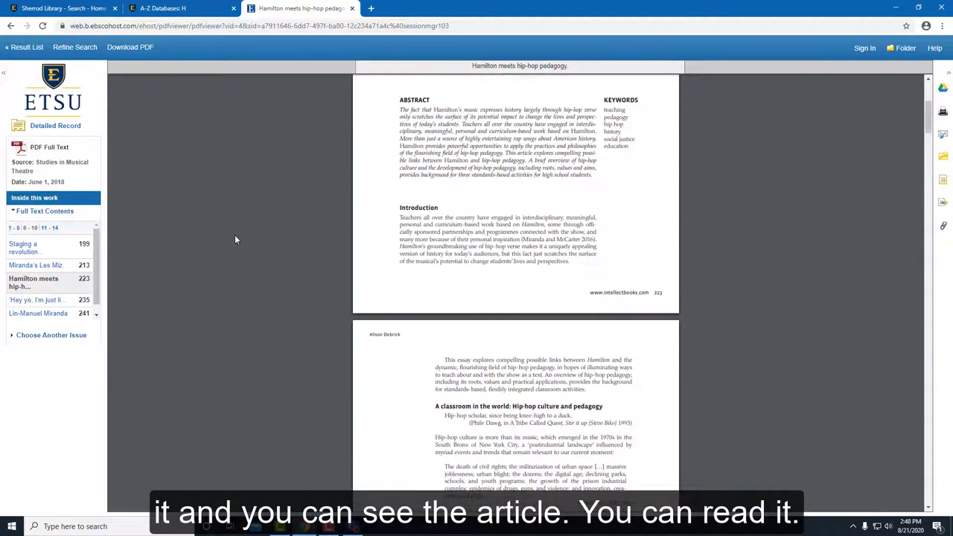
pyautogui.scroll(3, 235, 239)
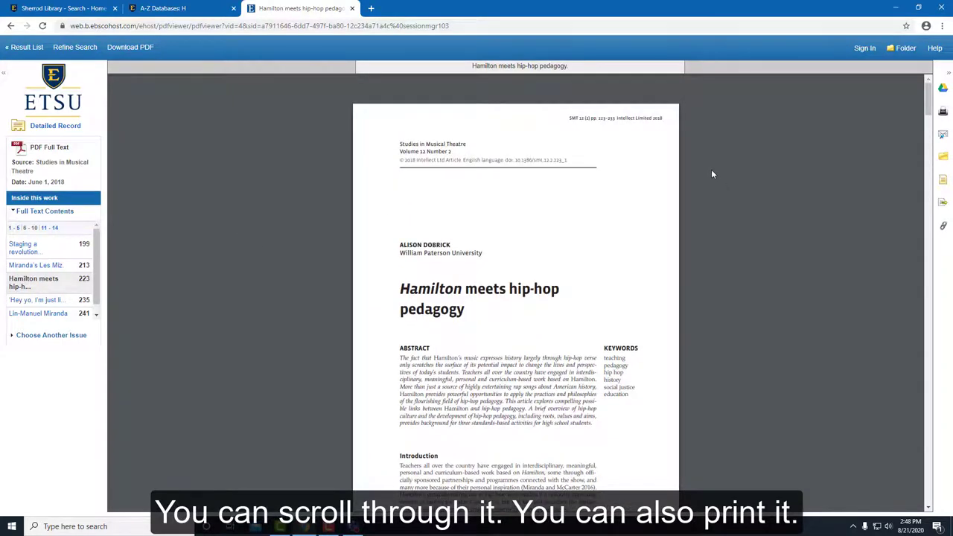
pyautogui.click(944, 112)
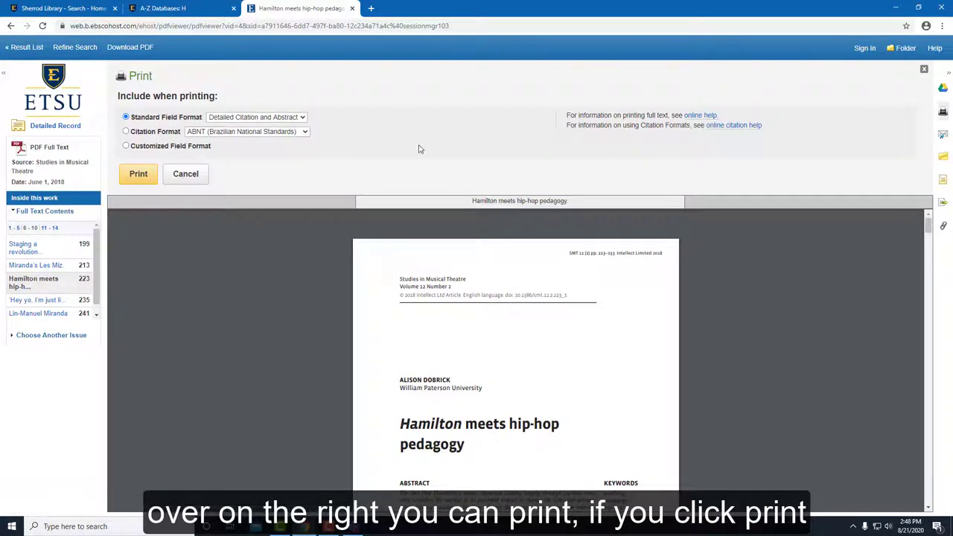
pyautogui.click(136, 179)
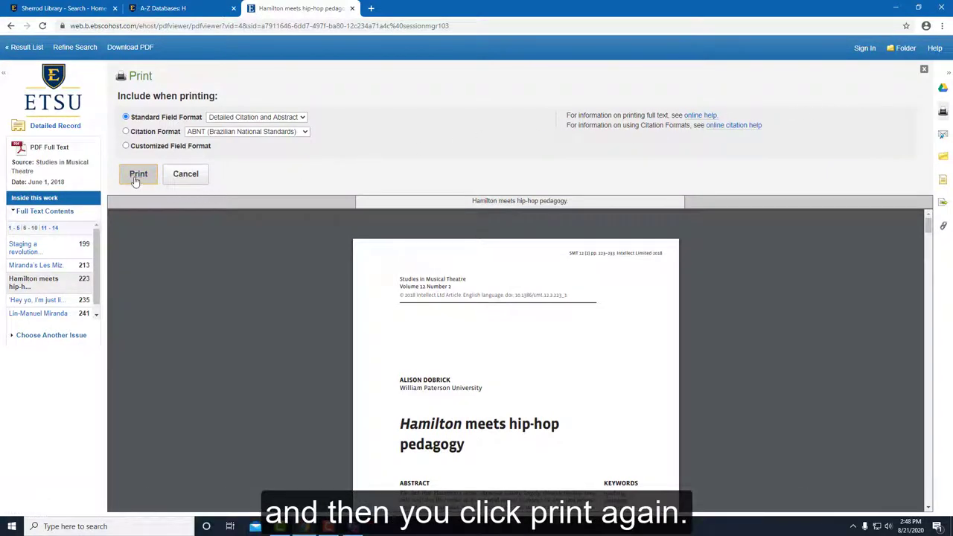
pyautogui.click(136, 179)
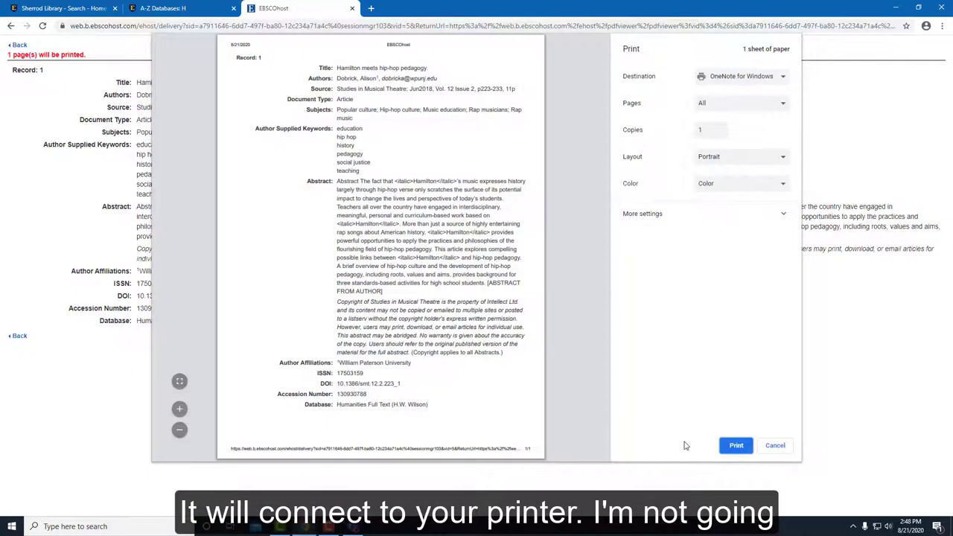
pyautogui.click(782, 450)
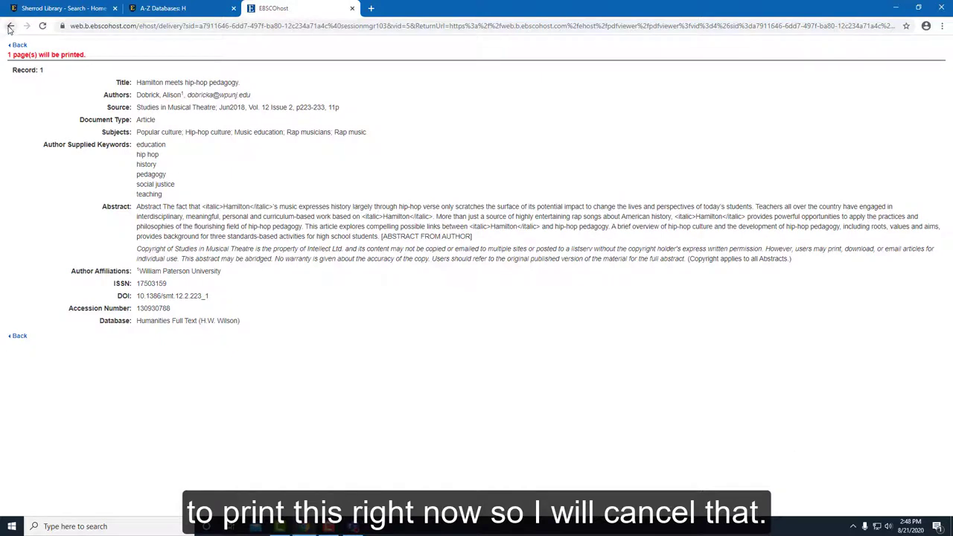
pyautogui.click(11, 26)
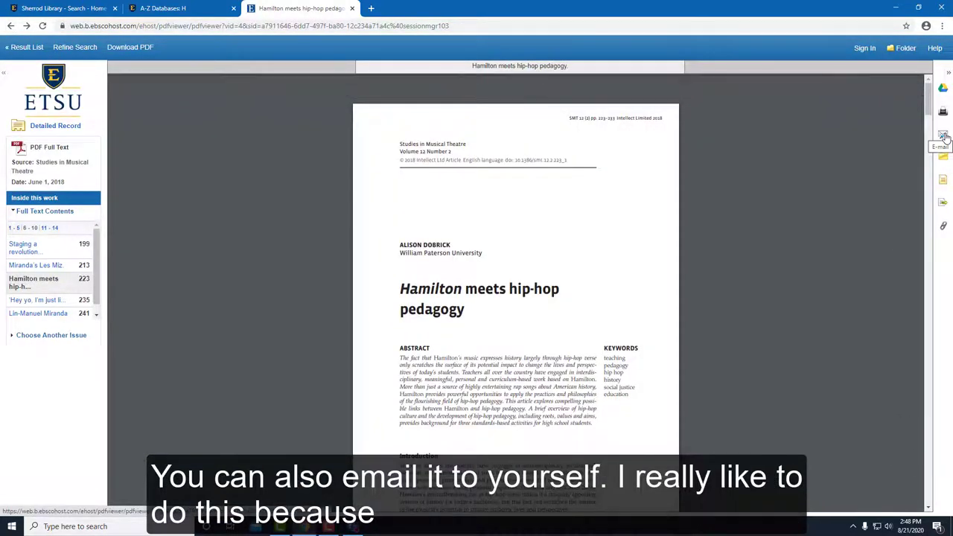
# Step: E-mail the article PDF to your own university address and dismiss the sent confirmation
pyautogui.click(943, 136)
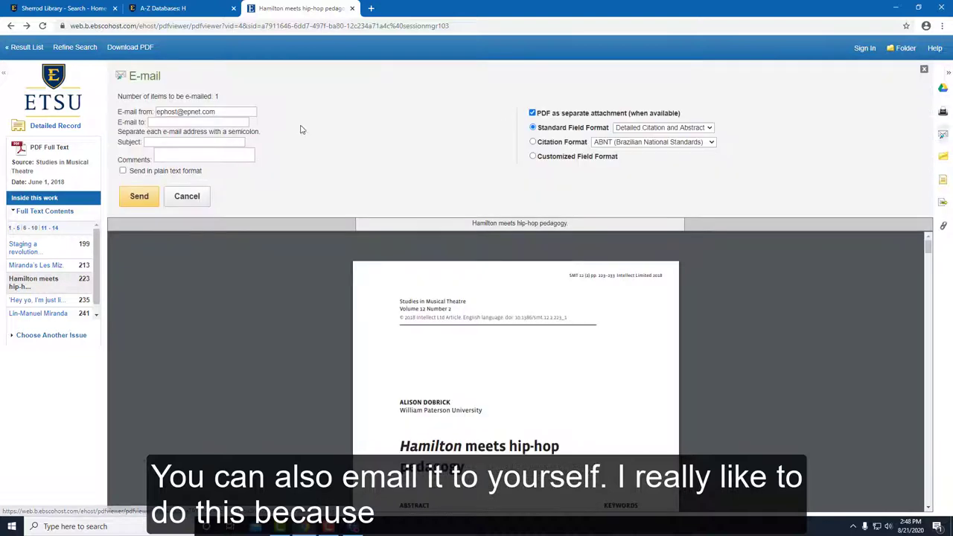
pyautogui.click(195, 121)
pyautogui.write('https://doi.org/10.1163/97894')
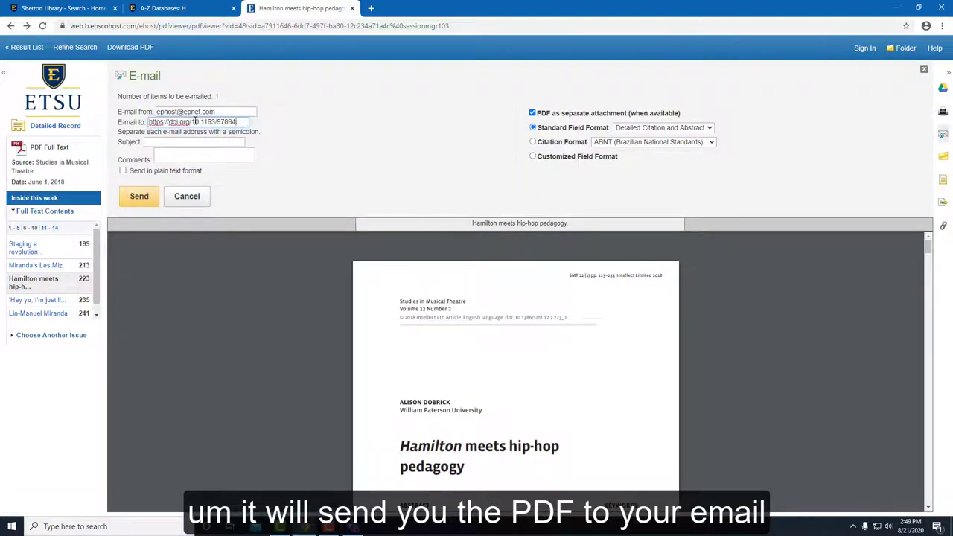
pyautogui.press('BackSpace')
pyautogui.press('BackSpace')
pyautogui.press('BackSpace')
pyautogui.press('BackSpace')
pyautogui.press('BackSpace')
pyautogui.press('BackSpace')
pyautogui.press('BackSpace')
pyautogui.press('BackSpace')
pyautogui.press('BackSpace')
pyautogui.press('BackSpace')
pyautogui.press('BackSpace')
pyautogui.press('BackSpace')
pyautogui.press('BackSpace')
pyautogui.press('BackSpace')
pyautogui.press('BackSpace')
pyautogui.press('BackSpace')
pyautogui.press('BackSpace')
pyautogui.press('BackSpace')
pyautogui.press('BackSpace')
pyautogui.press('BackSpace')
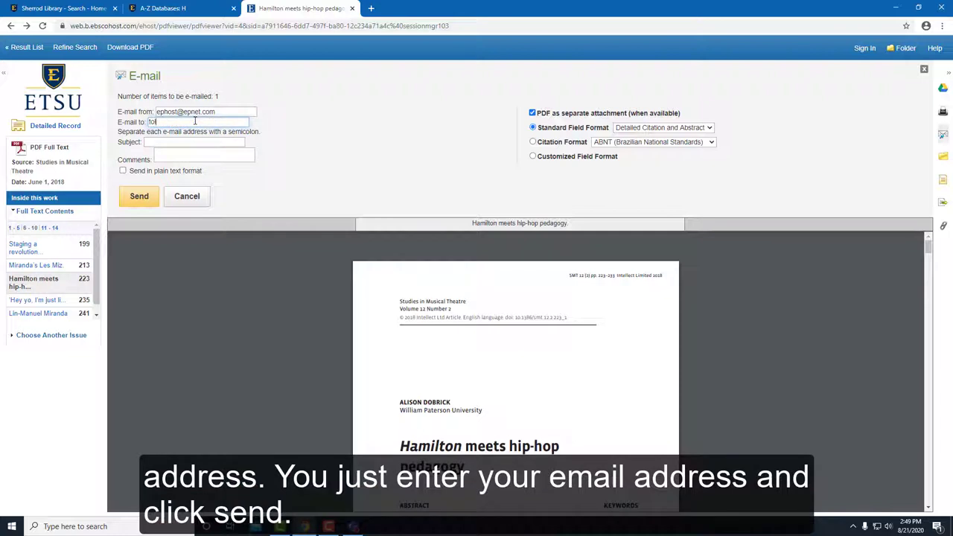
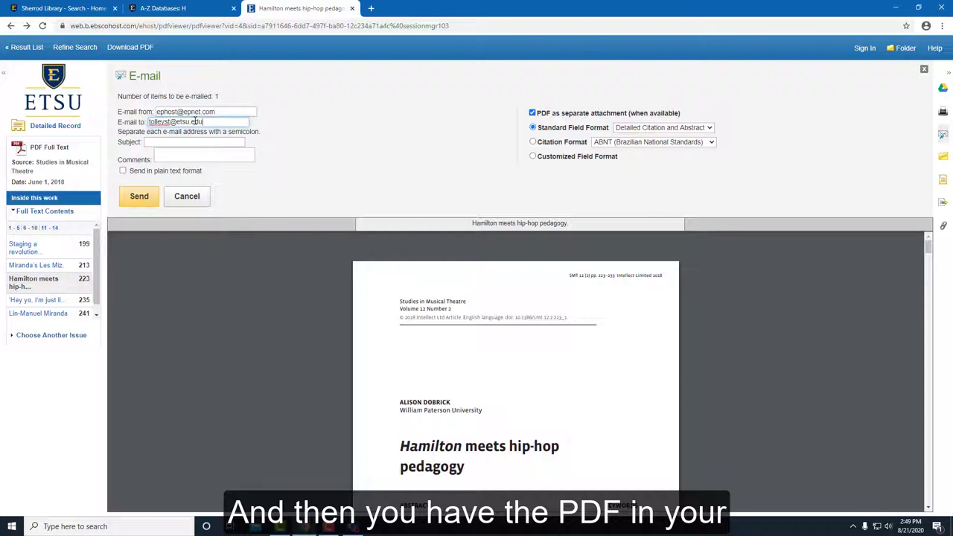
pyautogui.click(143, 198)
pyautogui.click(145, 199)
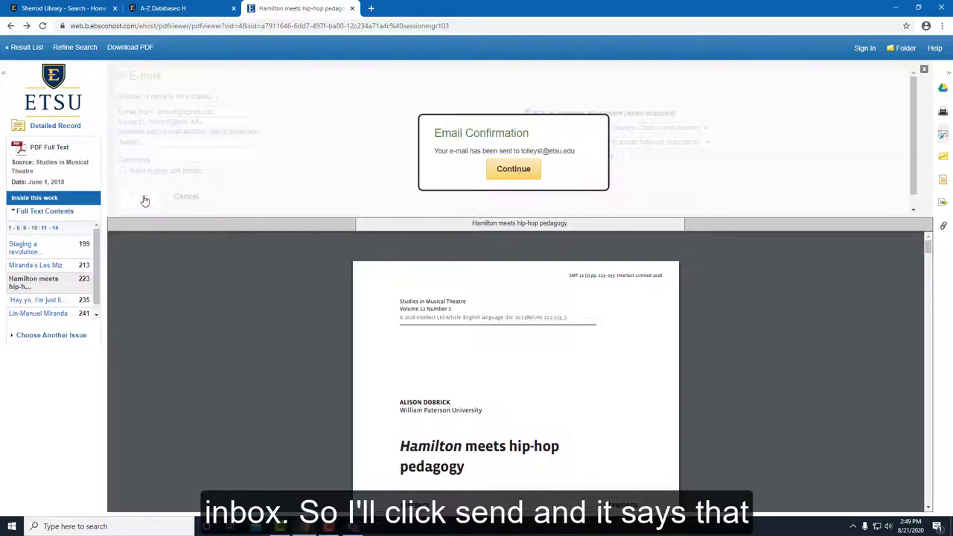
pyautogui.click(513, 169)
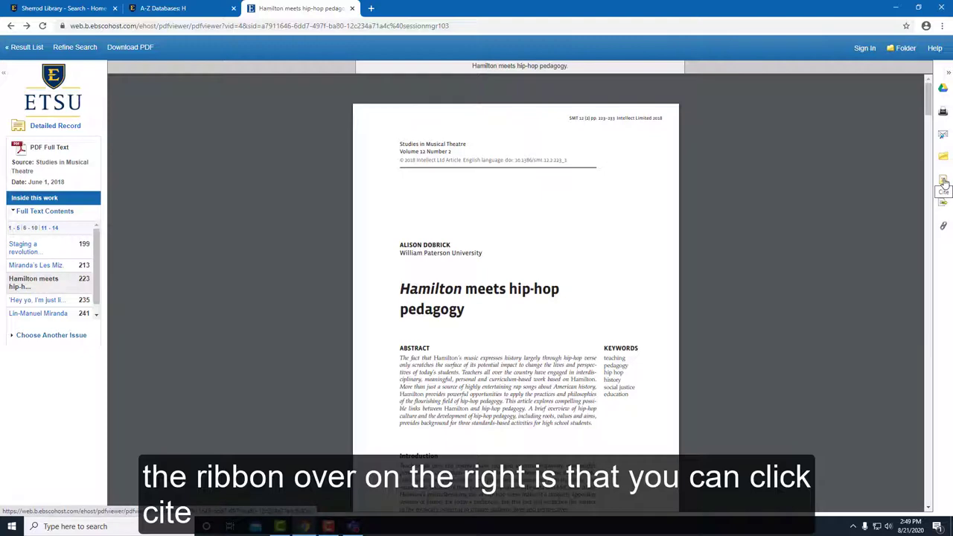
pyautogui.click(943, 182)
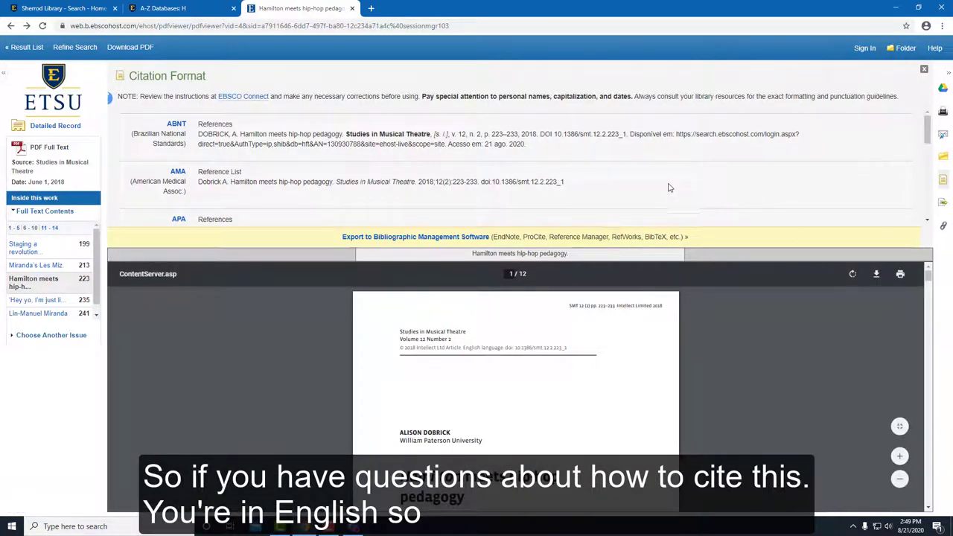
pyautogui.scroll(-1, 659, 183)
pyautogui.scroll(-5, 659, 182)
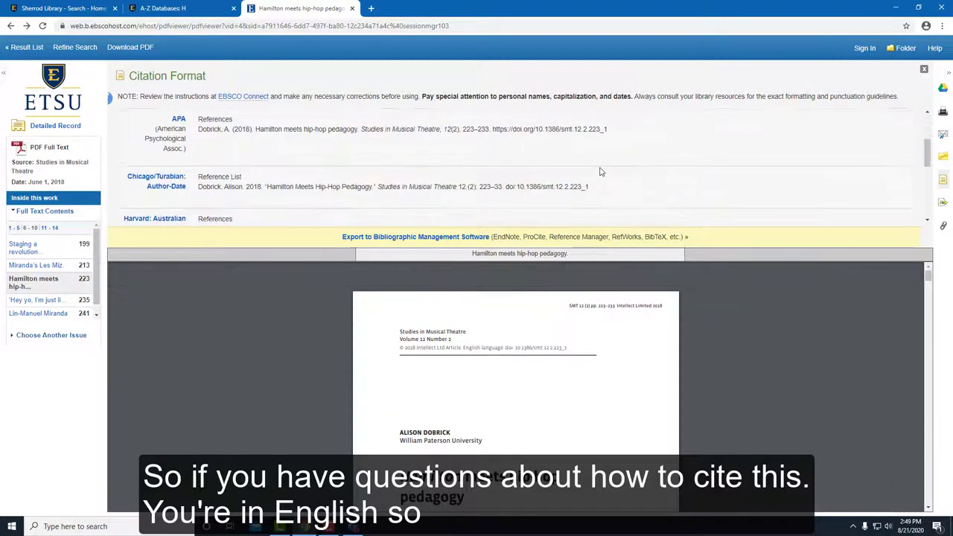
pyautogui.scroll(-2, 593, 165)
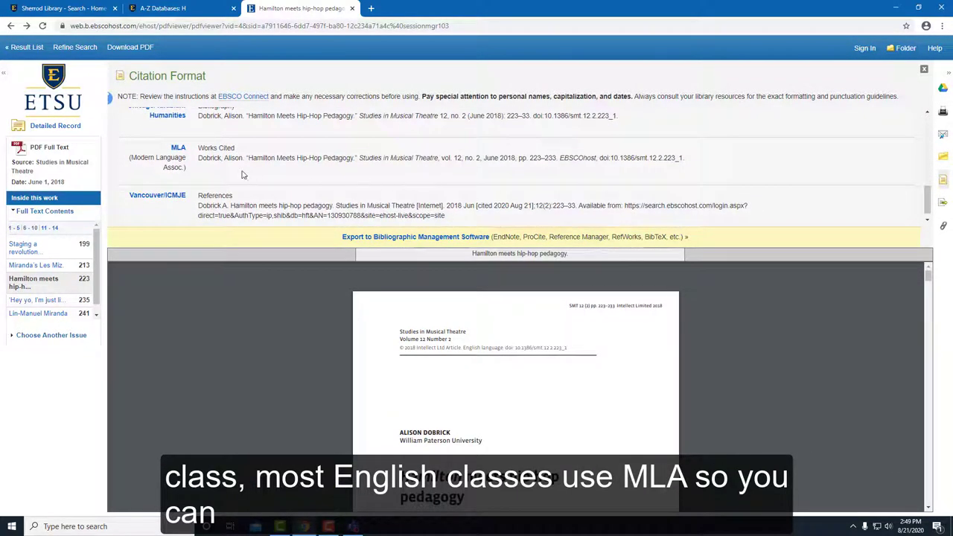
pyautogui.moveTo(212, 147); pyautogui.dragTo(700, 162)
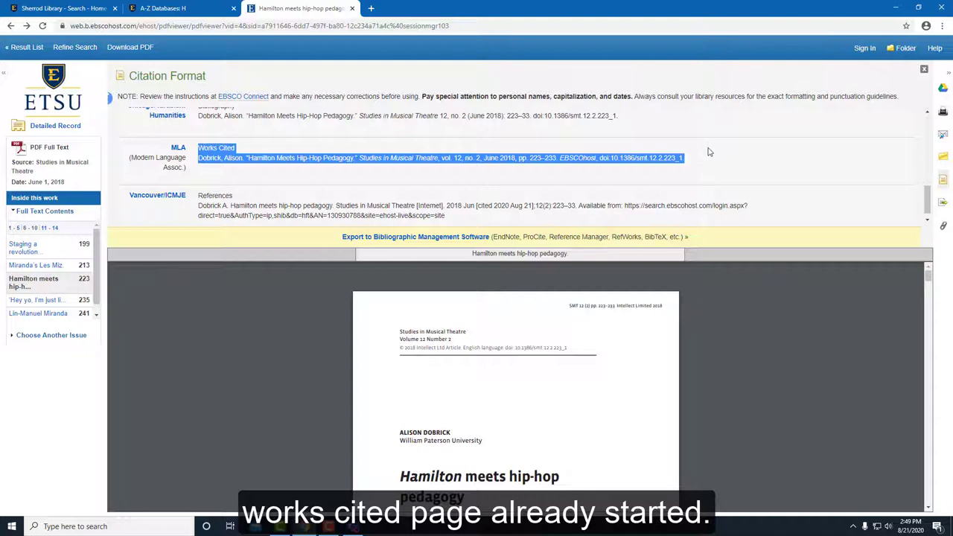
pyautogui.click(709, 152)
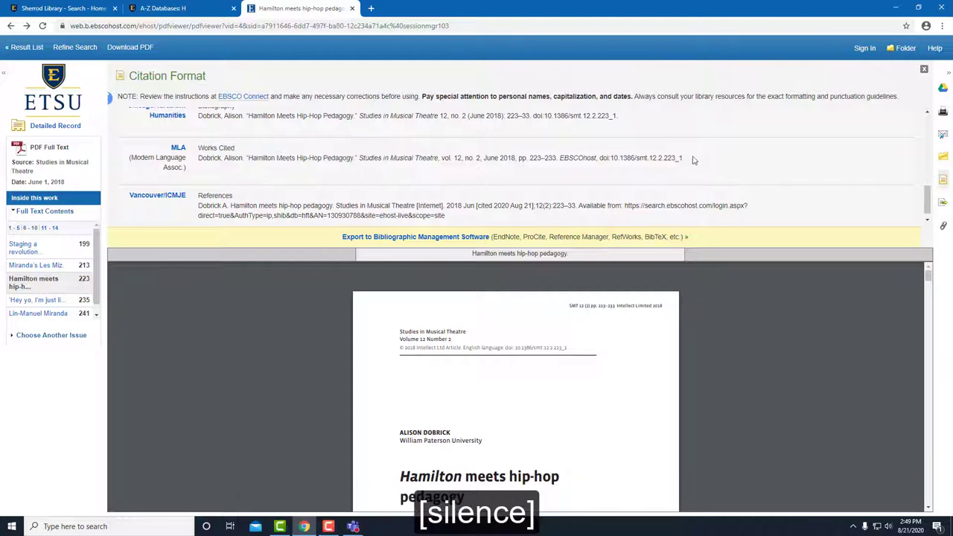
pyautogui.click(924, 70)
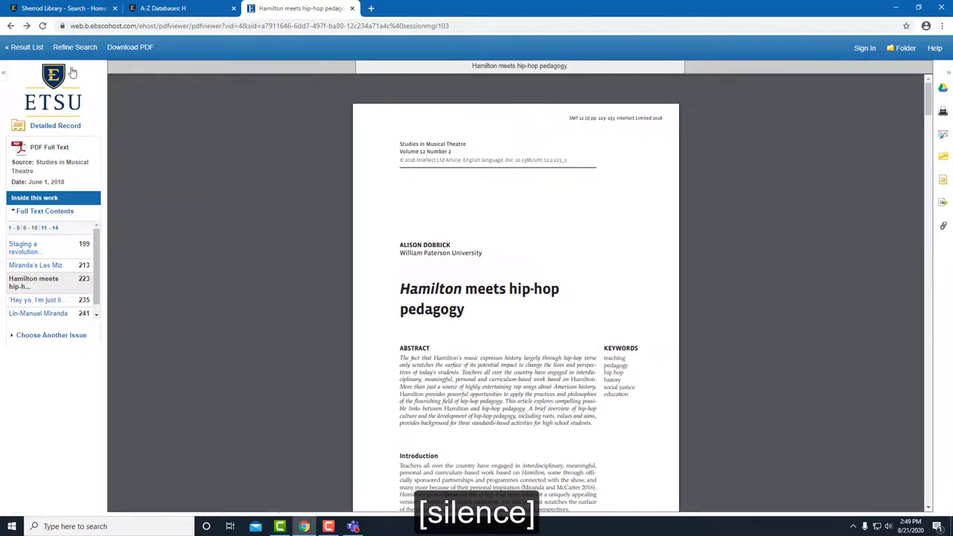
# Step: Back on the peer-reviewed Hamilton results, open Get it @ ETSU for result 5, 'Young, Scrappy, and Hungry'
pyautogui.click(10, 26)
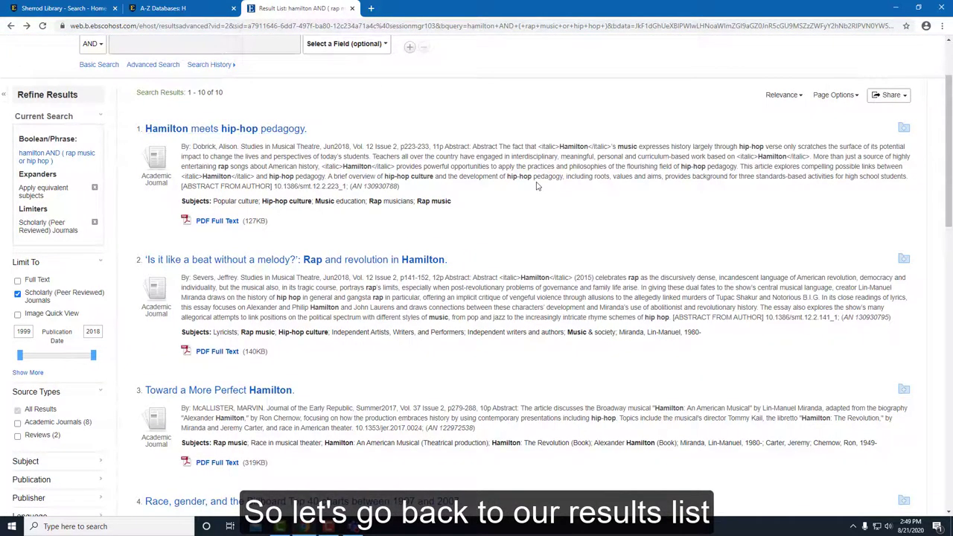
pyautogui.scroll(-3, 536, 186)
pyautogui.scroll(-4, 537, 183)
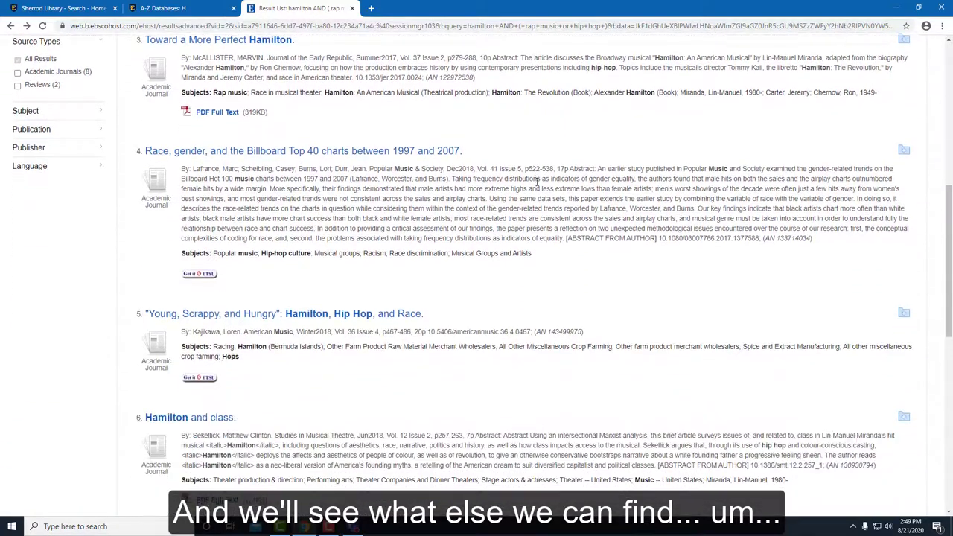
pyautogui.scroll(-5, 536, 183)
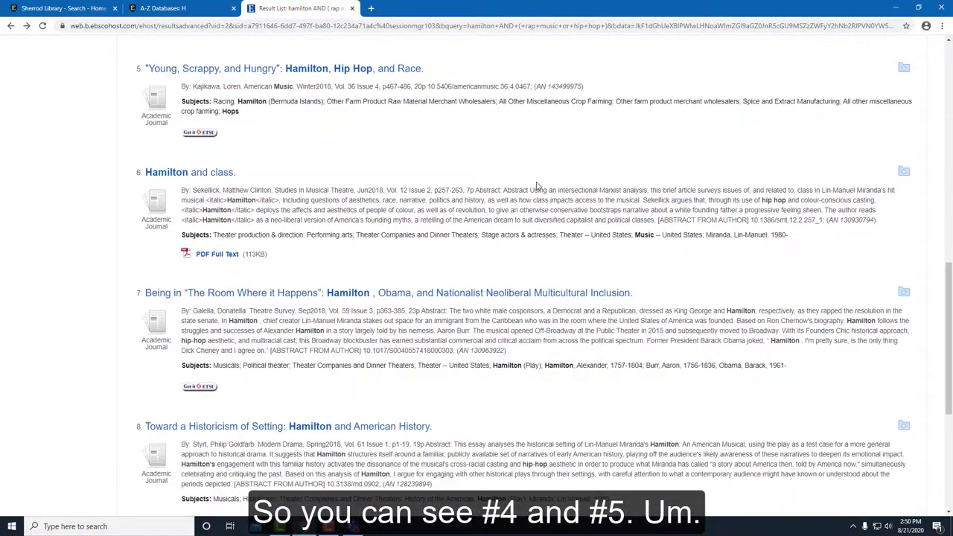
pyautogui.scroll(4, 536, 186)
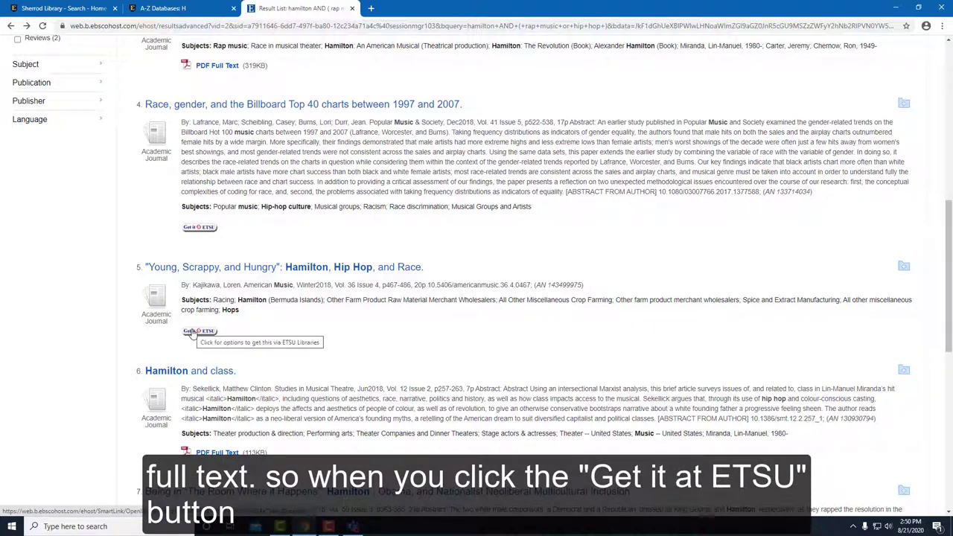
pyautogui.click(191, 333)
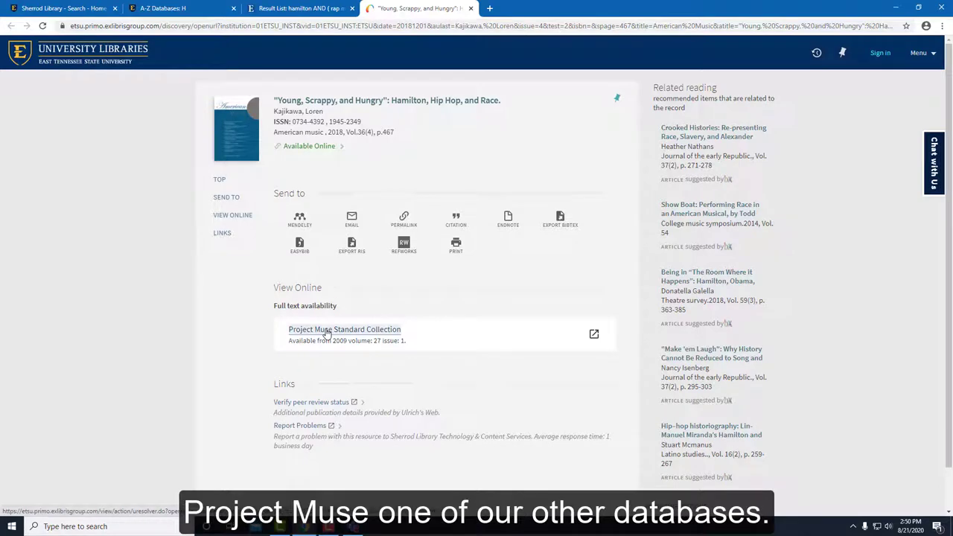
# Step: View the article's full text in the Project MUSE Standard Collection, then close the MUSE and Primo tabs
pyautogui.click(328, 335)
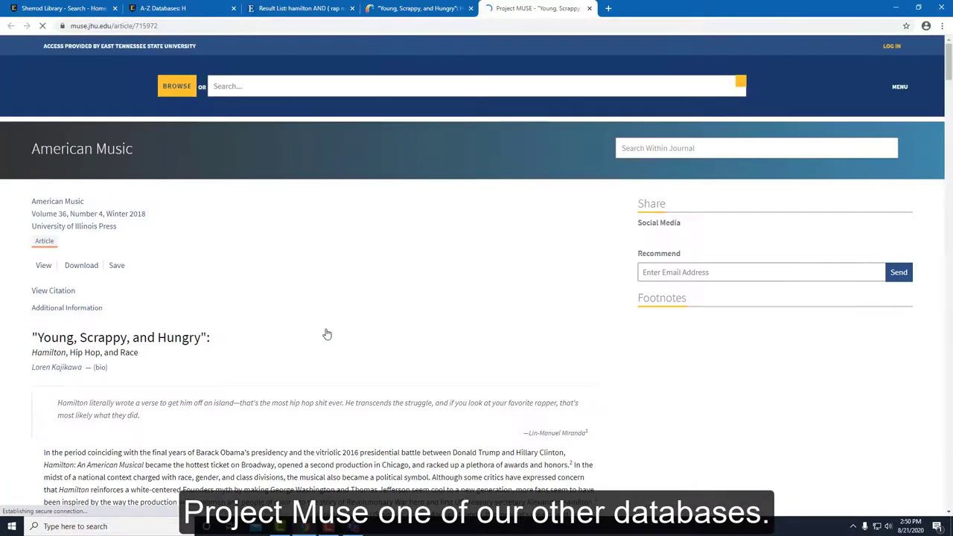
pyautogui.scroll(-2, 363, 294)
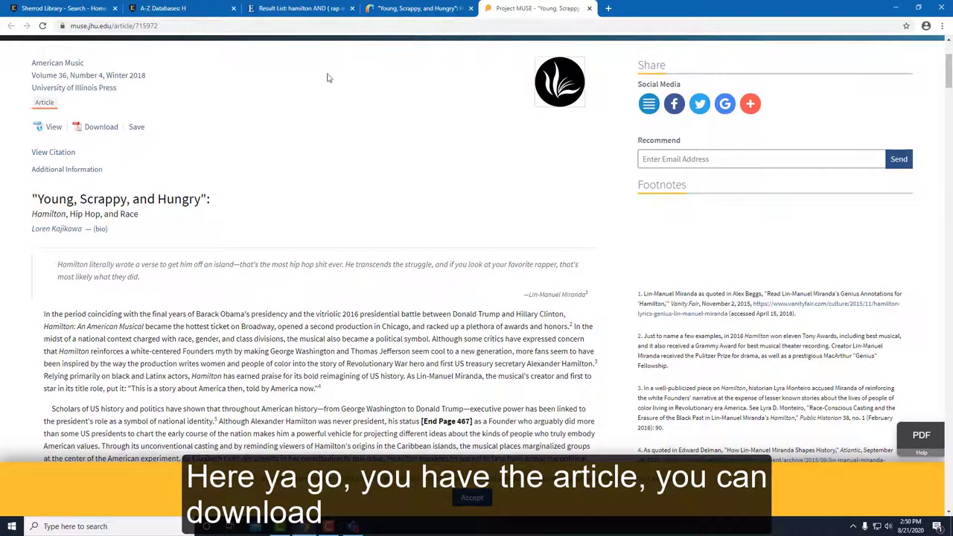
pyautogui.click(589, 8)
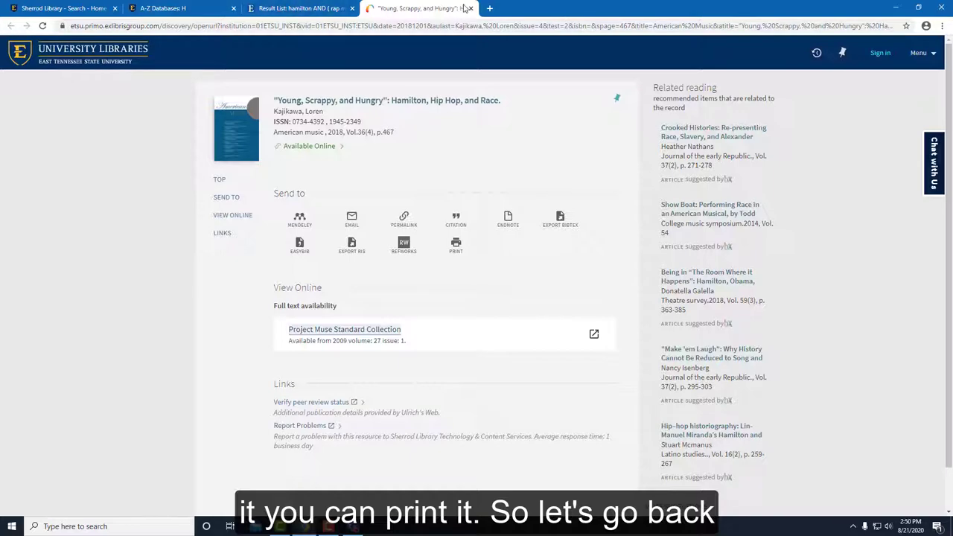
pyautogui.click(471, 8)
pyautogui.scroll(-2, 350, 277)
pyautogui.scroll(1, 208, 291)
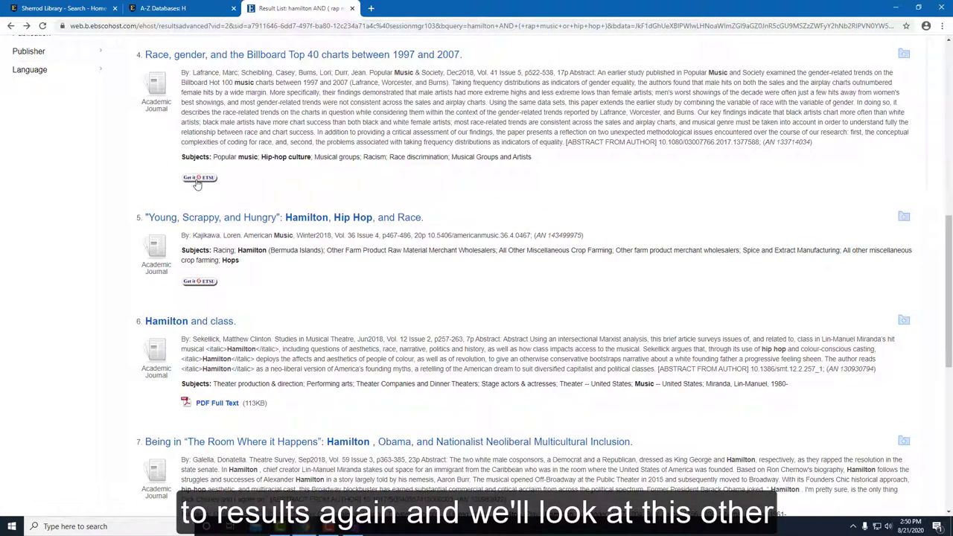
# Step: Open the Get it @ ETSU record for result 4, the Billboard Top 40 article
pyautogui.click(199, 179)
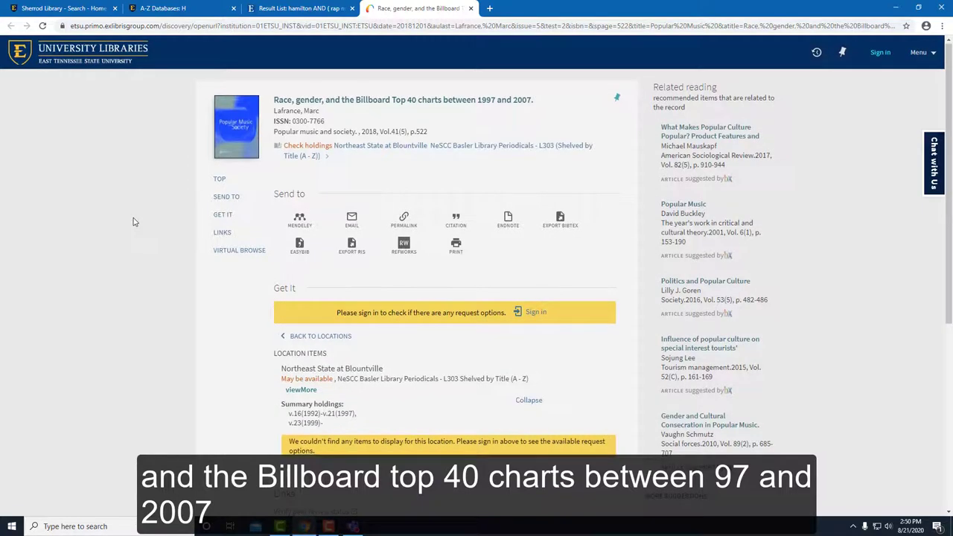
pyautogui.scroll(-1, 134, 222)
pyautogui.scroll(-1, 134, 221)
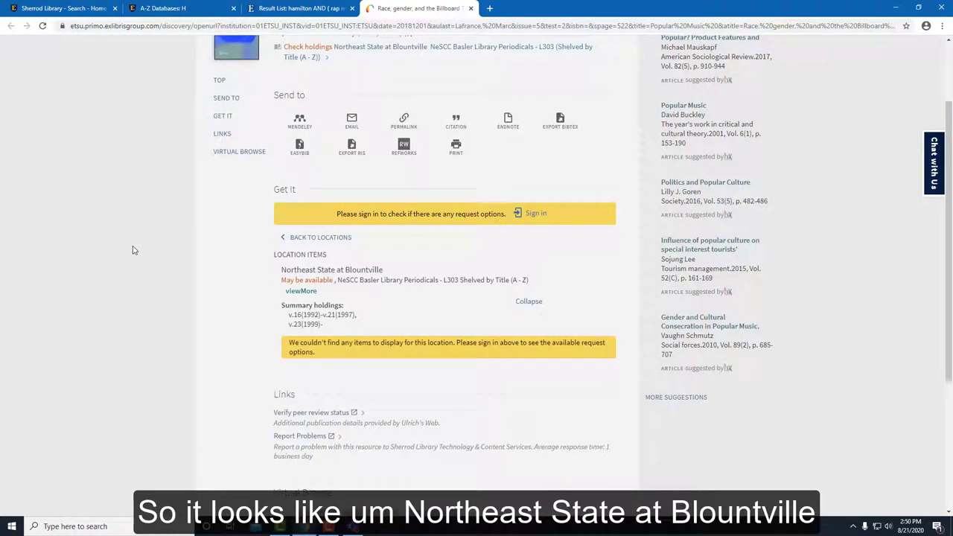
pyautogui.scroll(-1, 132, 250)
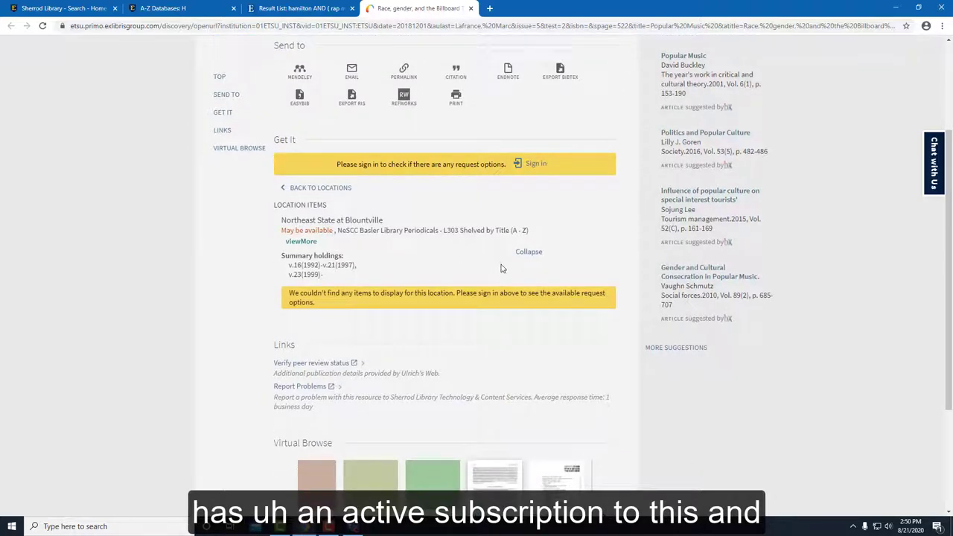
pyautogui.scroll(2, 447, 269)
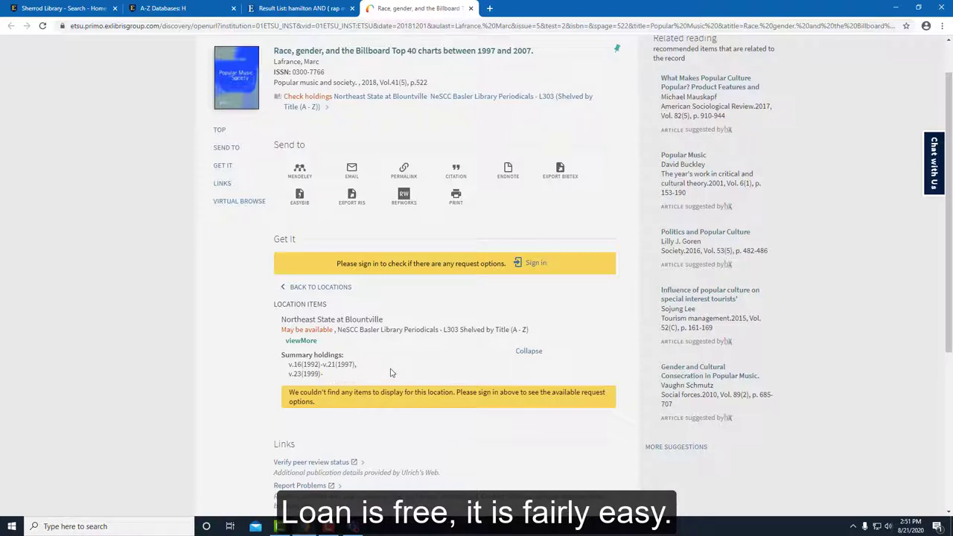
# Step: Sign in as East Tennessee State University and choose the ETSU Sherrod ILL link
pyautogui.click(538, 271)
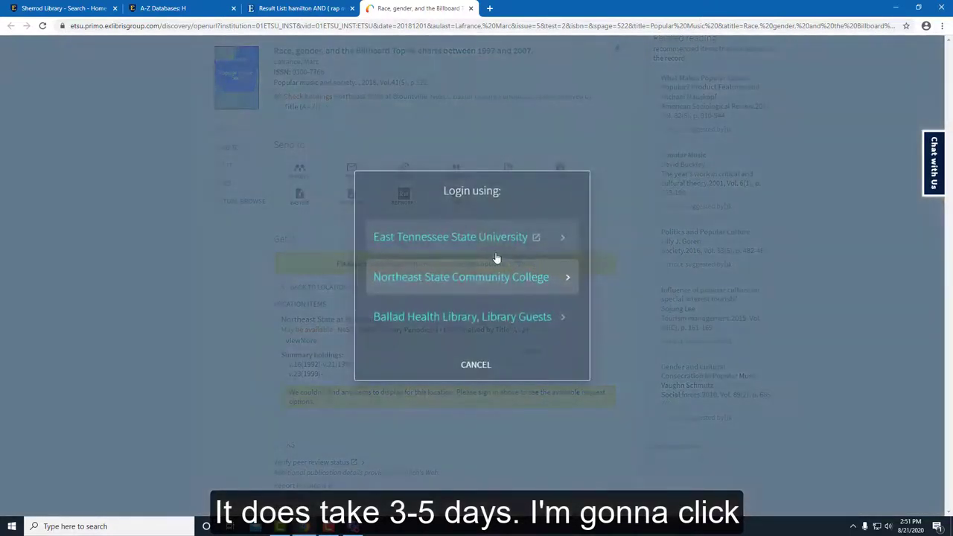
pyautogui.click(473, 238)
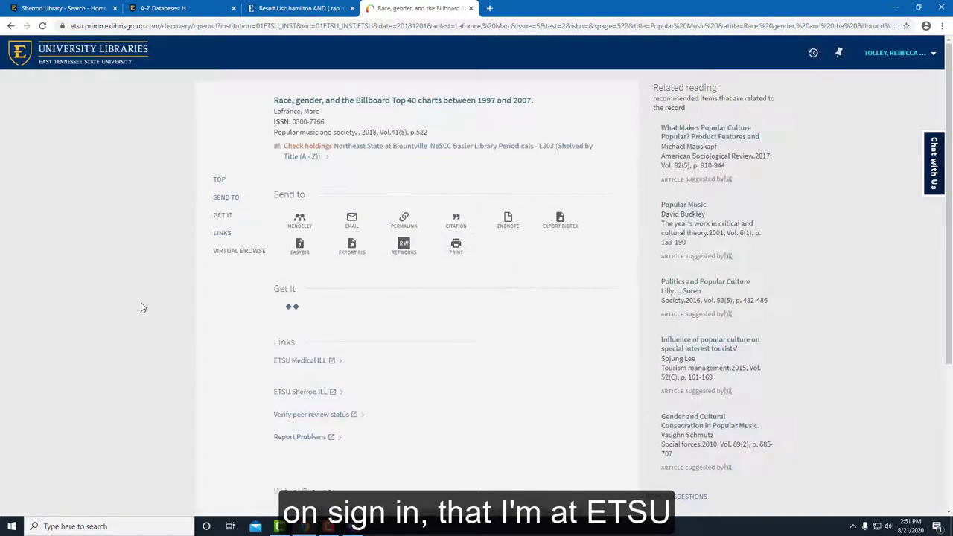
pyautogui.scroll(-3, 133, 306)
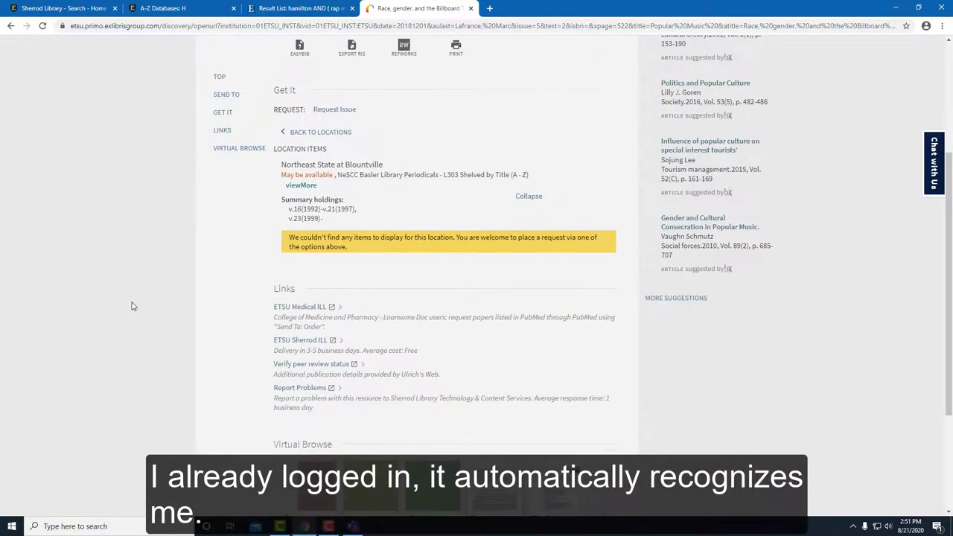
pyautogui.click(288, 342)
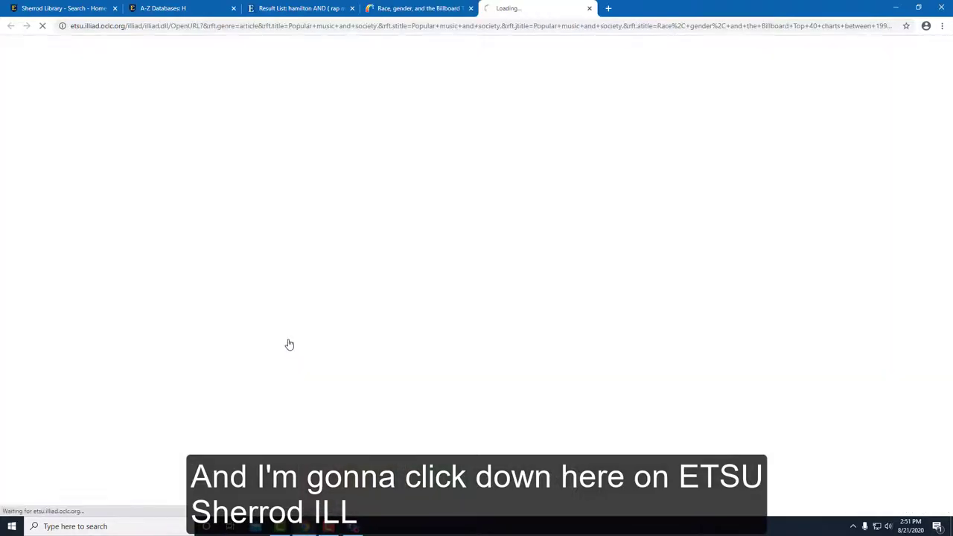
# Step: Log on to ILLiad with the username and account password, declining to save the password
pyautogui.click(217, 227)
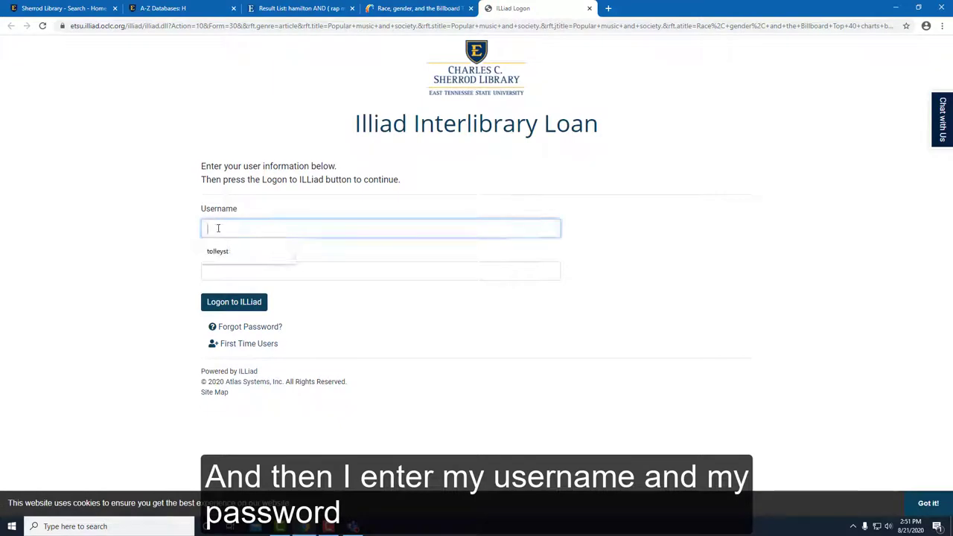
pyautogui.click(216, 250)
pyautogui.click(206, 271)
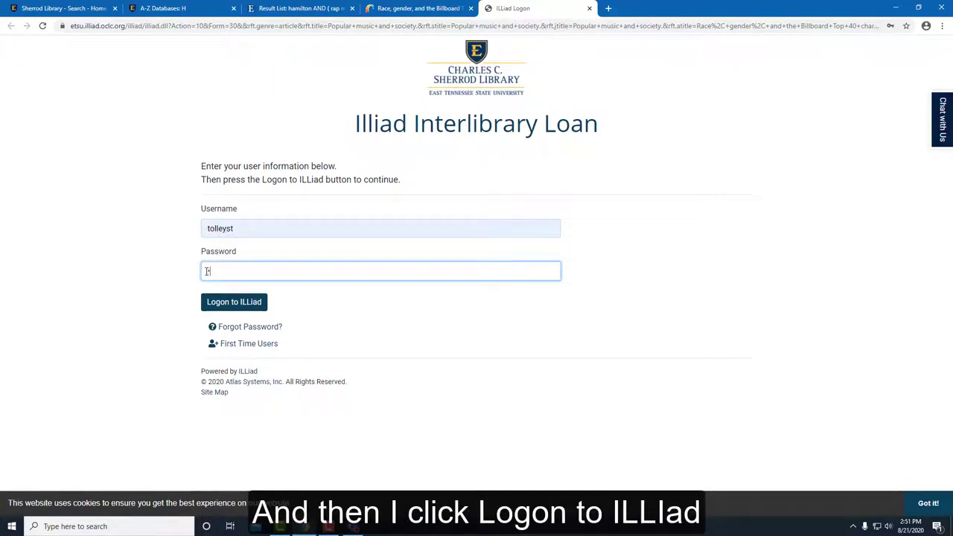
pyautogui.write('••••••')
pyautogui.click(223, 305)
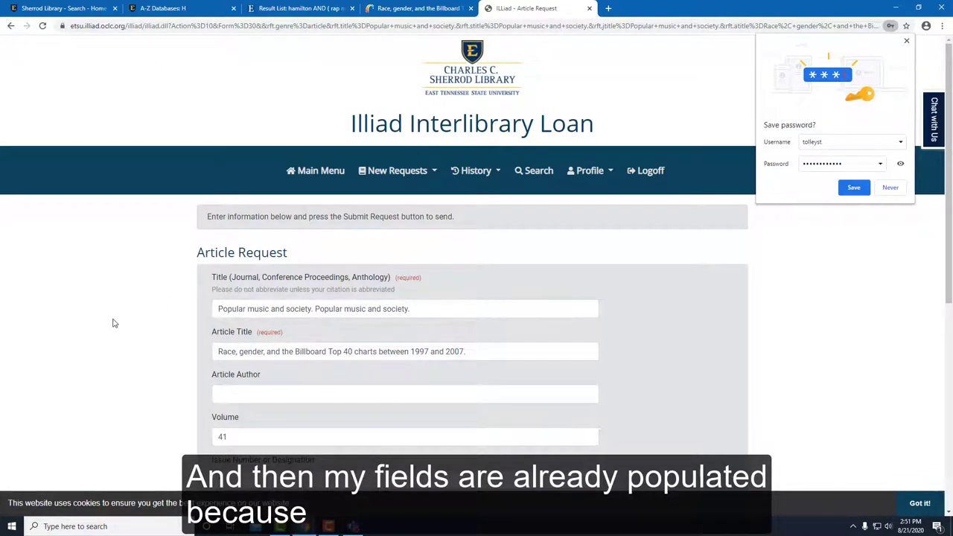
pyautogui.scroll(-4, 114, 325)
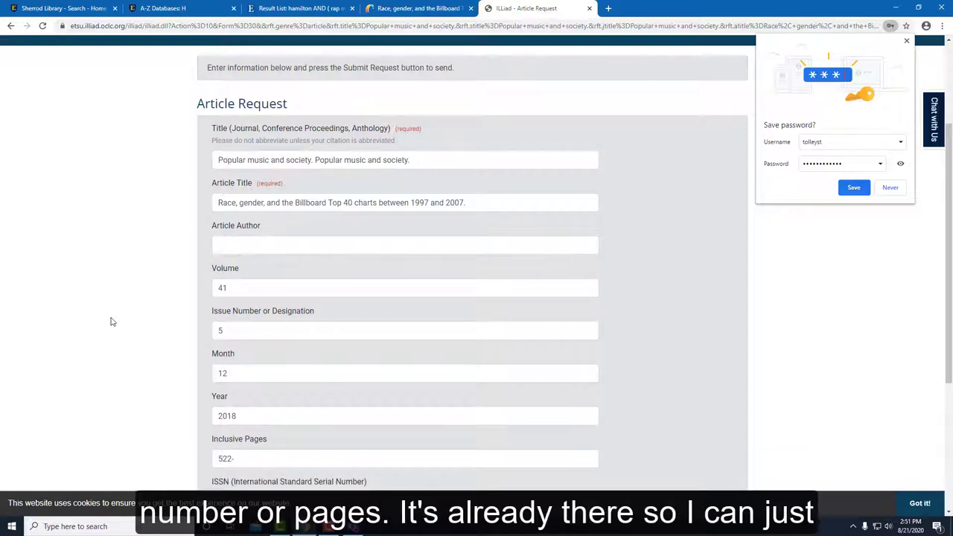
pyautogui.click(891, 188)
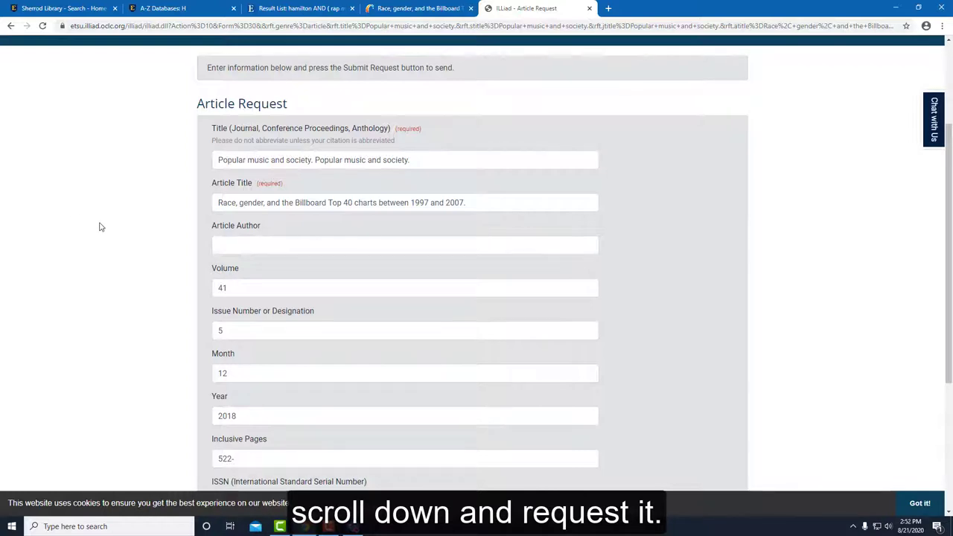
# Step: Submit the prefilled Billboard Top 40 article request and close the ILLiad tab
pyautogui.scroll(-1, 101, 227)
pyautogui.scroll(-2, 104, 228)
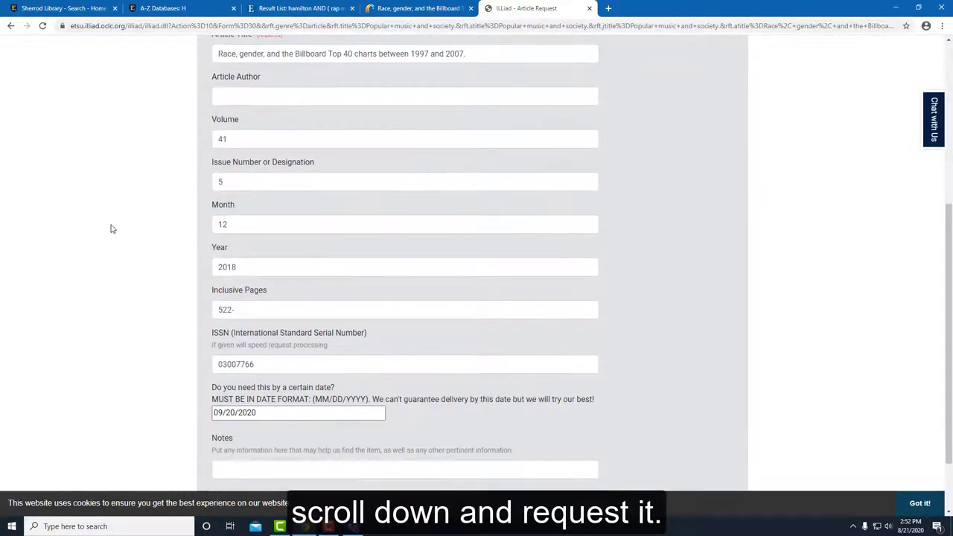
pyautogui.click(230, 447)
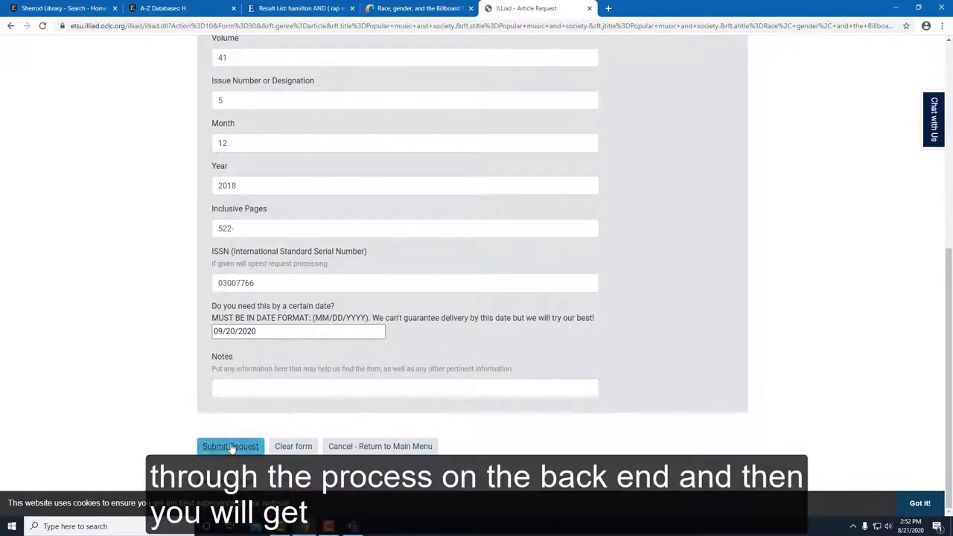
pyautogui.click(231, 447)
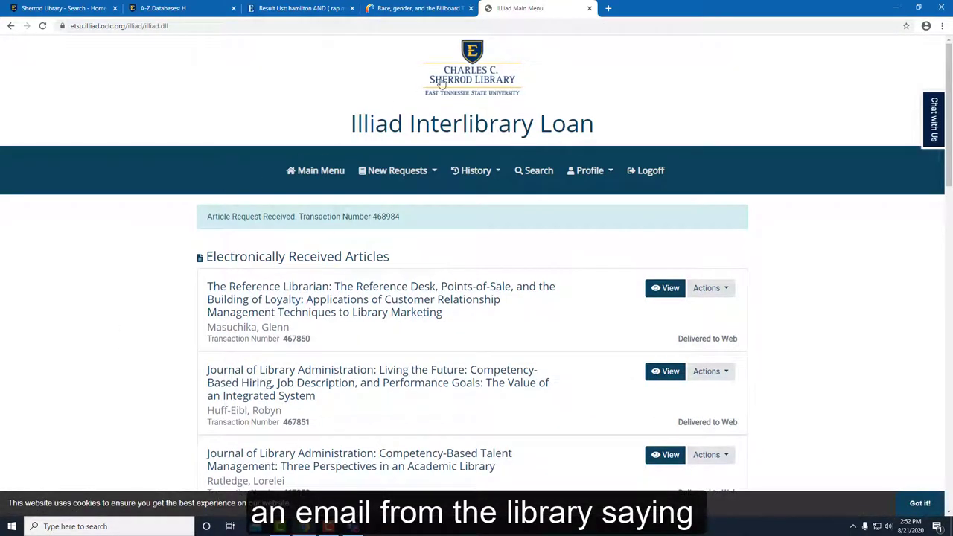
pyautogui.click(589, 9)
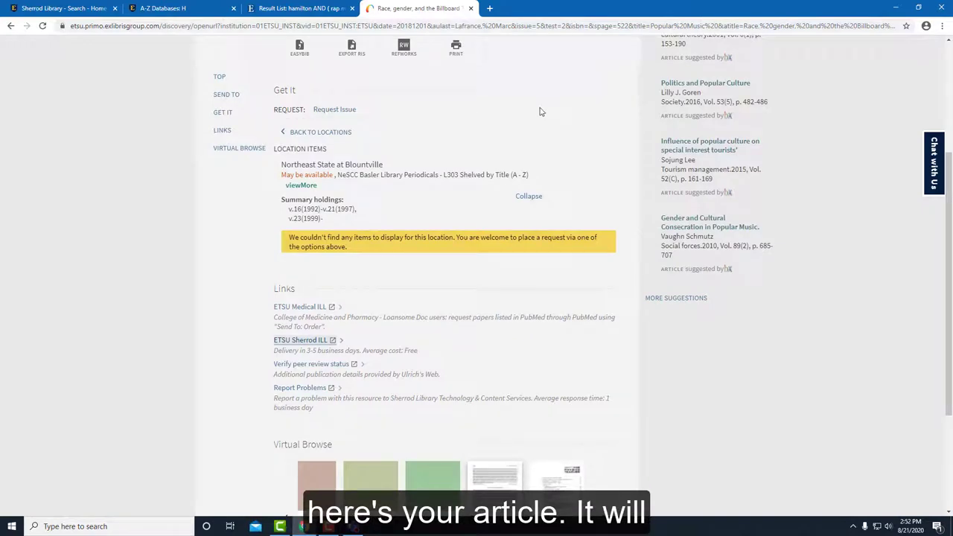
# Step: Close the Billboard article's Primo record, the EBSCO Result List and the A-Z Databases tabs
pyautogui.scroll(3, 542, 109)
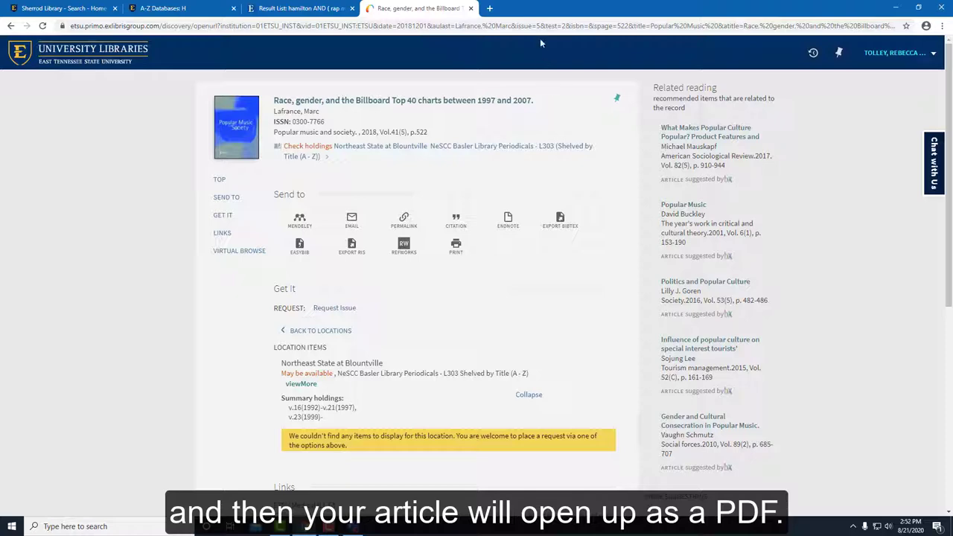
pyautogui.click(470, 8)
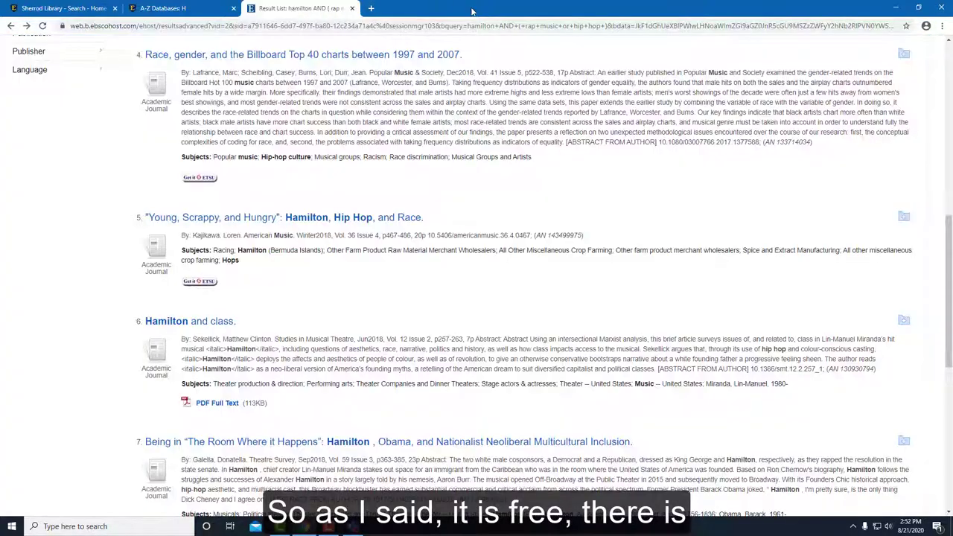
pyautogui.scroll(-2, 519, 216)
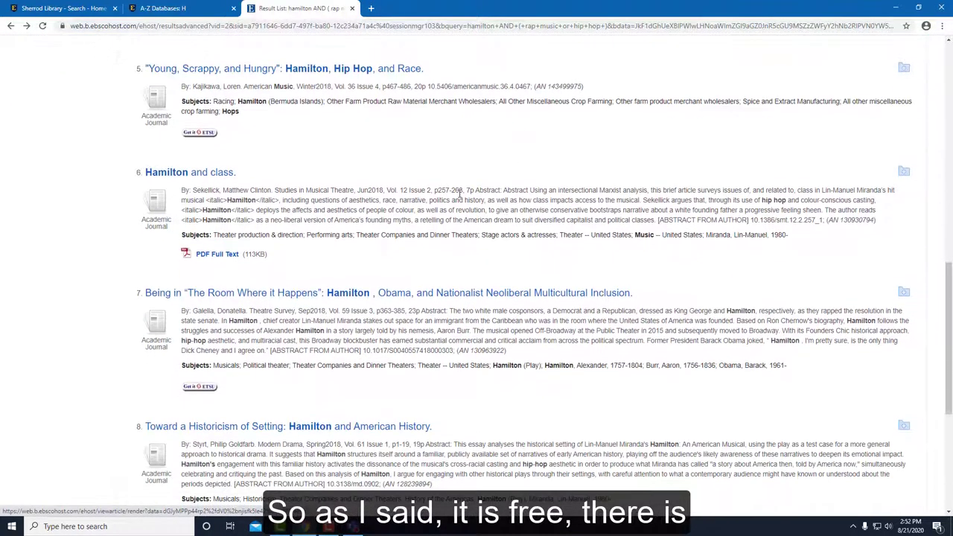
pyautogui.scroll(-4, 447, 192)
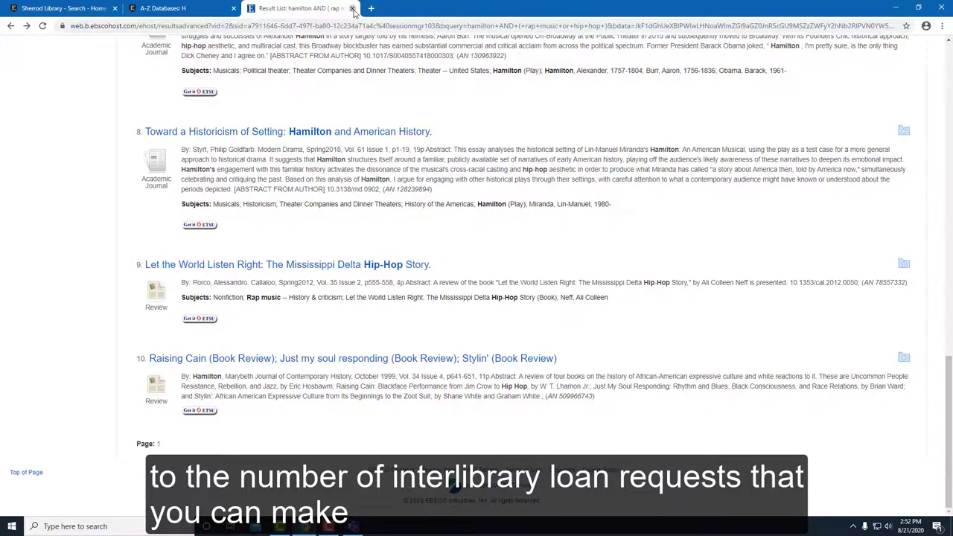
pyautogui.click(353, 8)
pyautogui.click(233, 9)
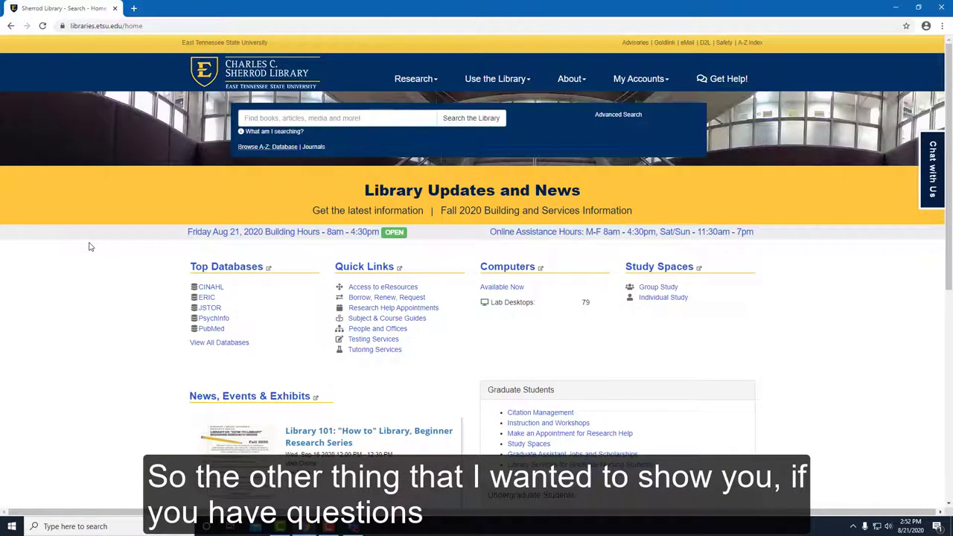
# Step: Choose Get Help! in the Sherrod Library home page's top navigation bar
pyautogui.scroll(-1, 86, 259)
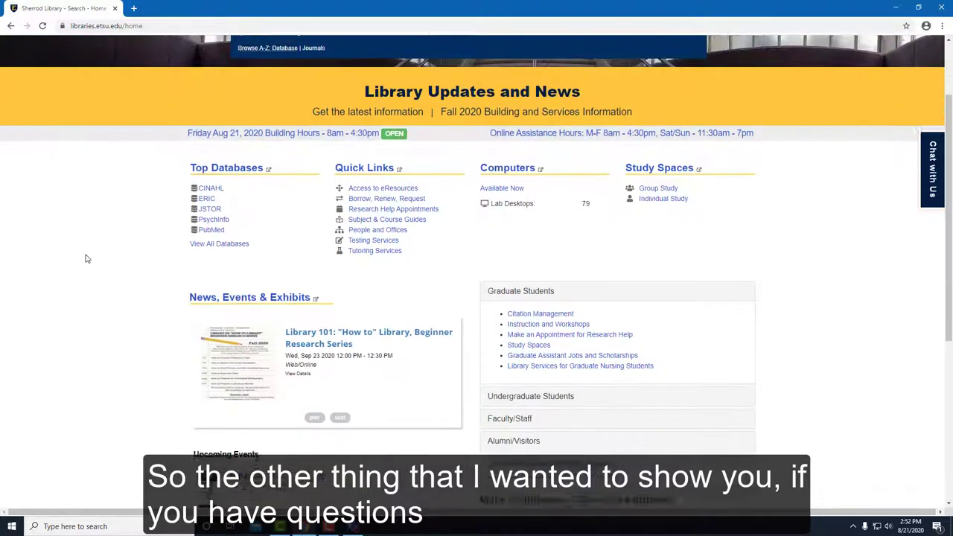
pyautogui.scroll(1, 85, 257)
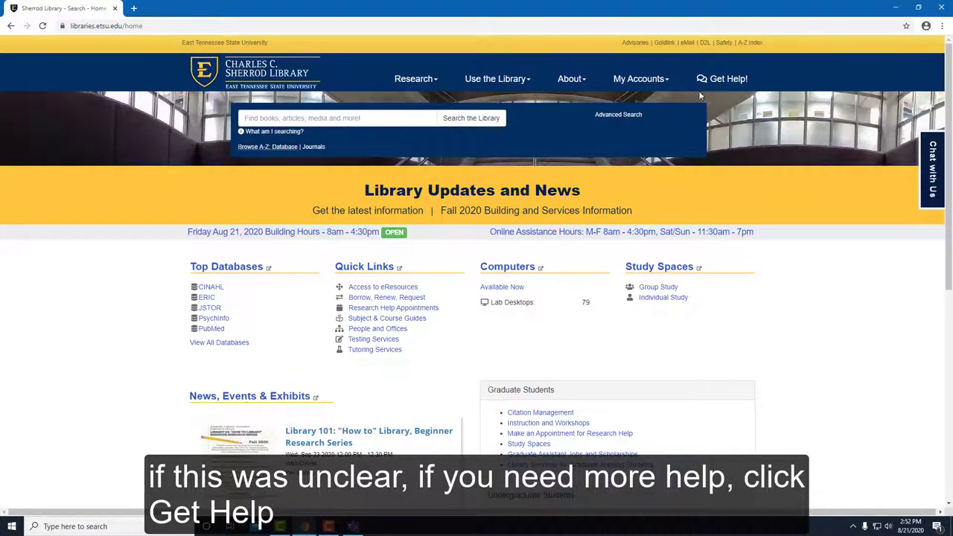
pyautogui.click(721, 85)
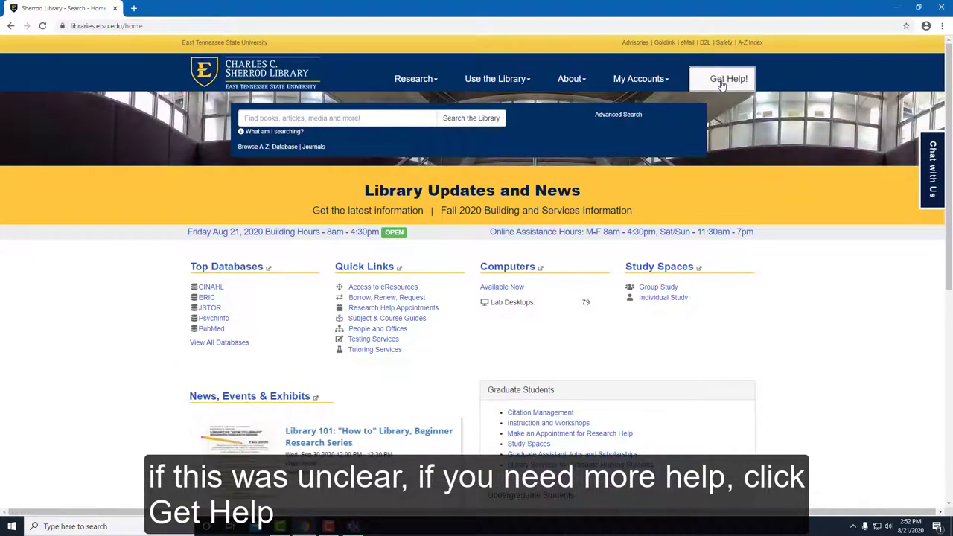